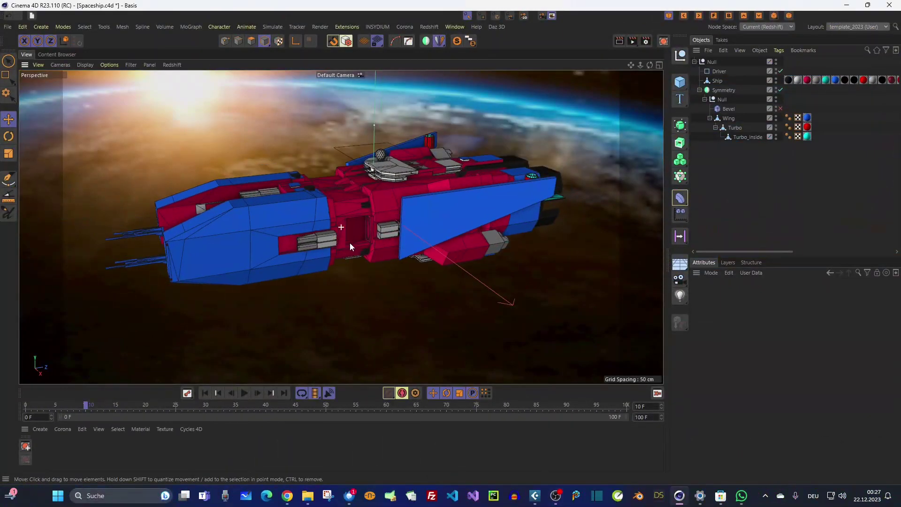
Swing the Wing object out from the hull and rotate it until it lies flat.
{"action": "left_click_drag", "start_coordinate": [350, 243], "coordinate": [403, 224], "text": "alt"}
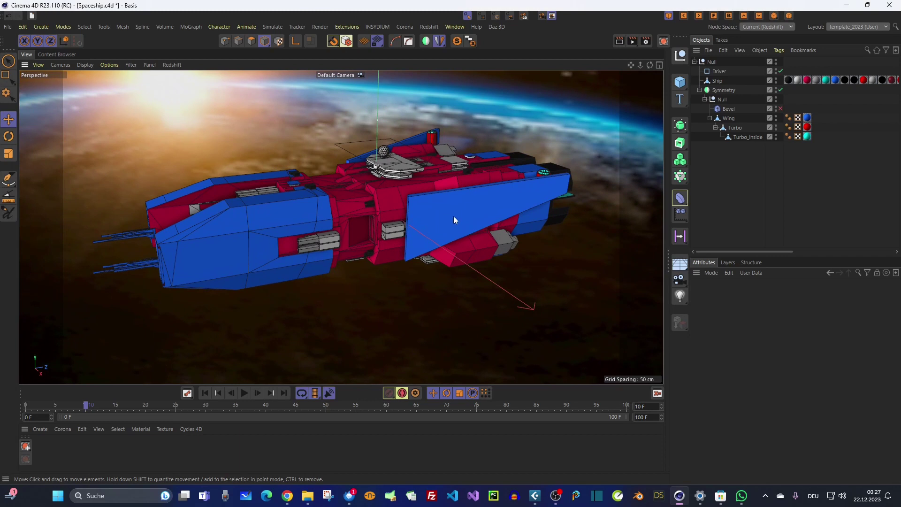
{"action": "left_click", "coordinate": [729, 119]}
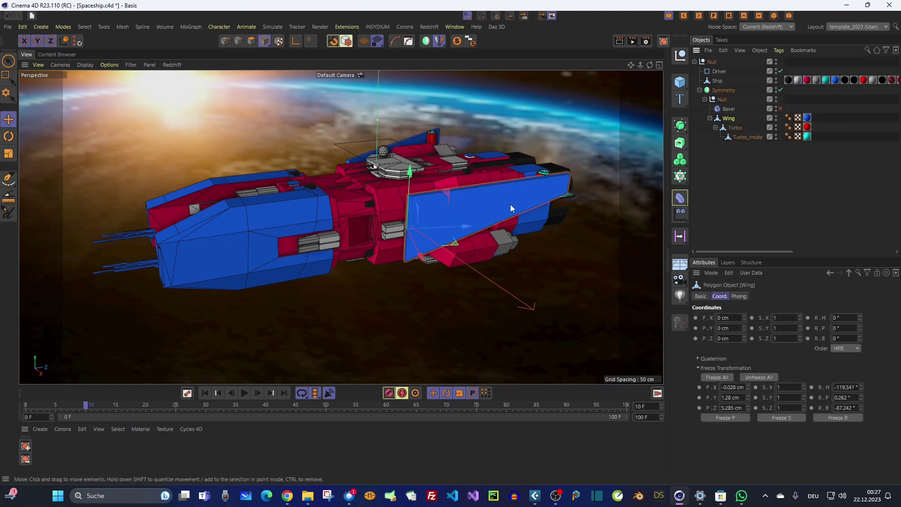
{"action": "key", "text": "r"}
{"action": "left_click_drag", "start_coordinate": [439, 238], "coordinate": [433, 209]}
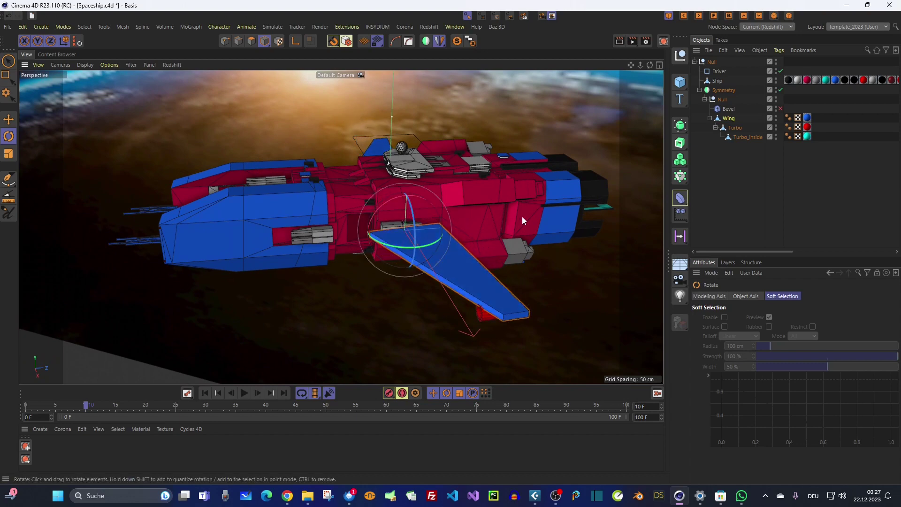
Move the Turbo_inside object along its own axis in relation to the turbine at the wing tip.
{"action": "left_click", "coordinate": [742, 137]}
{"action": "left_click_drag", "start_coordinate": [485, 276], "coordinate": [374, 293], "text": "alt"}
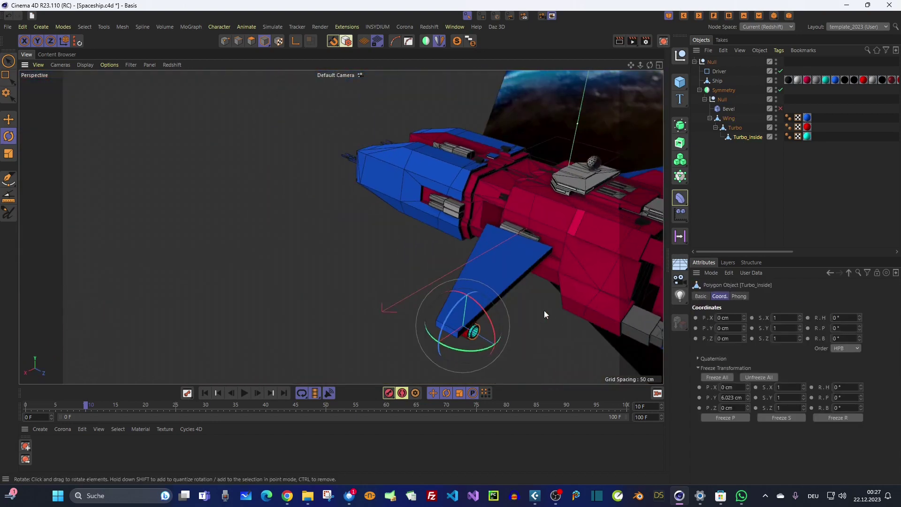
{"action": "key", "text": "e"}
{"action": "left_click_drag", "start_coordinate": [516, 353], "coordinate": [475, 217]}
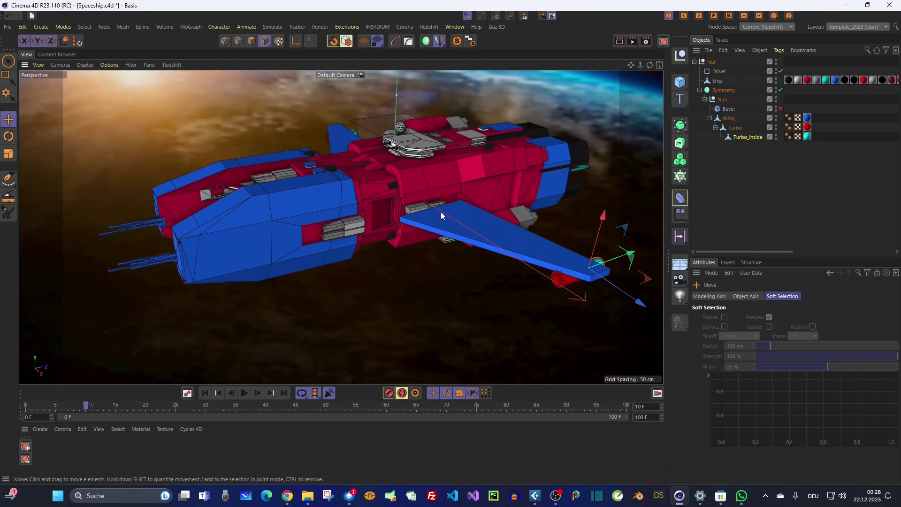
{"action": "mouse_move", "coordinate": [447, 214]}
{"action": "left_mouse_down", "text": "alt"}
{"action": "mouse_move", "coordinate": [404, 216]}
{"action": "mouse_move", "coordinate": [435, 218]}
{"action": "mouse_move", "coordinate": [446, 209]}
{"action": "left_mouse_up", "text": "alt"}
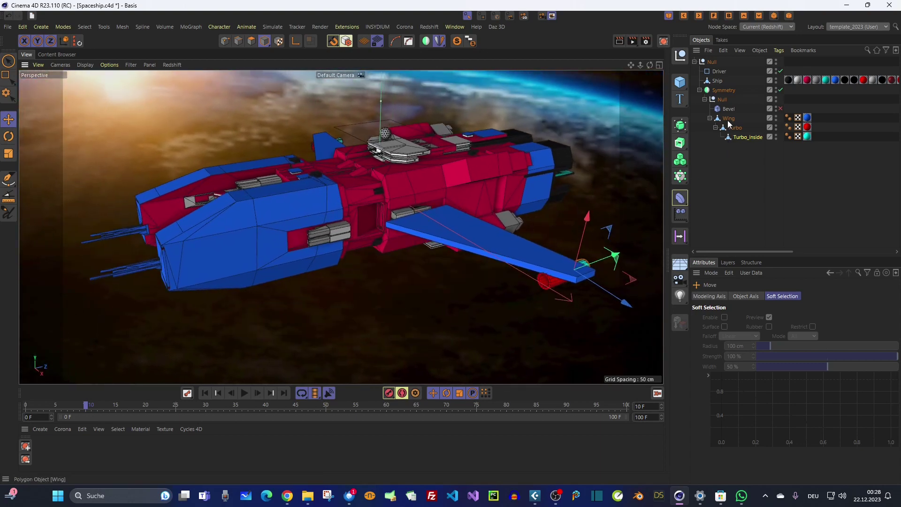
Reset the transformation of the Null under Symmetry together with the bevel, wing and turbine objects below it.
{"action": "left_click_drag", "start_coordinate": [739, 96], "coordinate": [746, 140]}
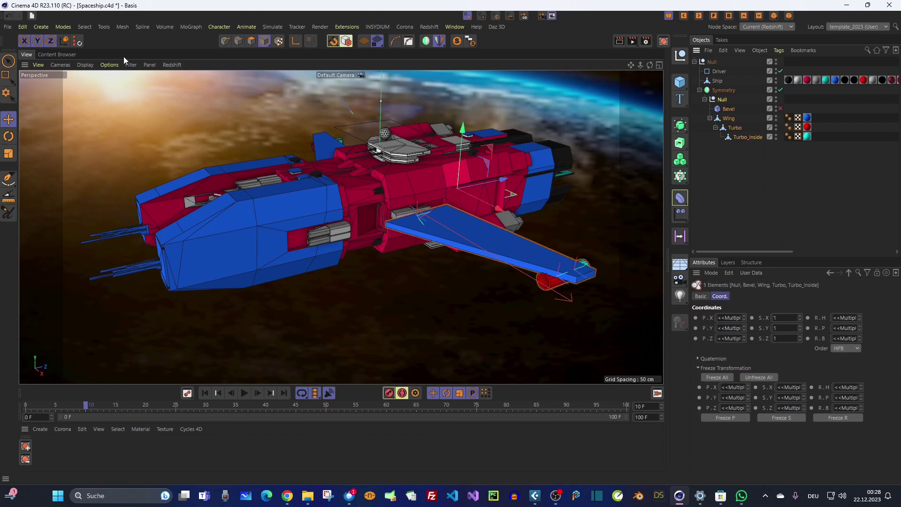
{"action": "left_click", "coordinate": [77, 41]}
{"action": "left_click_drag", "start_coordinate": [533, 173], "coordinate": [450, 170], "text": "alt"}
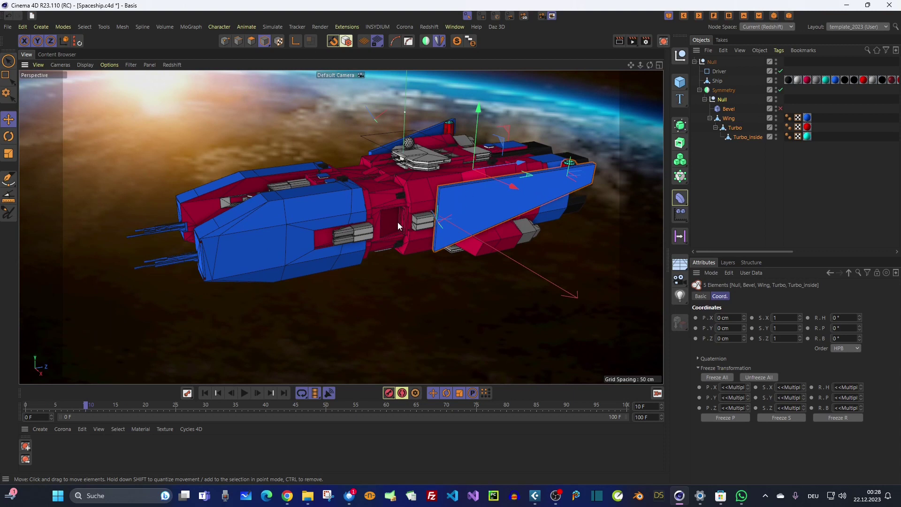
{"action": "left_click_drag", "start_coordinate": [398, 222], "coordinate": [402, 201], "text": "alt"}
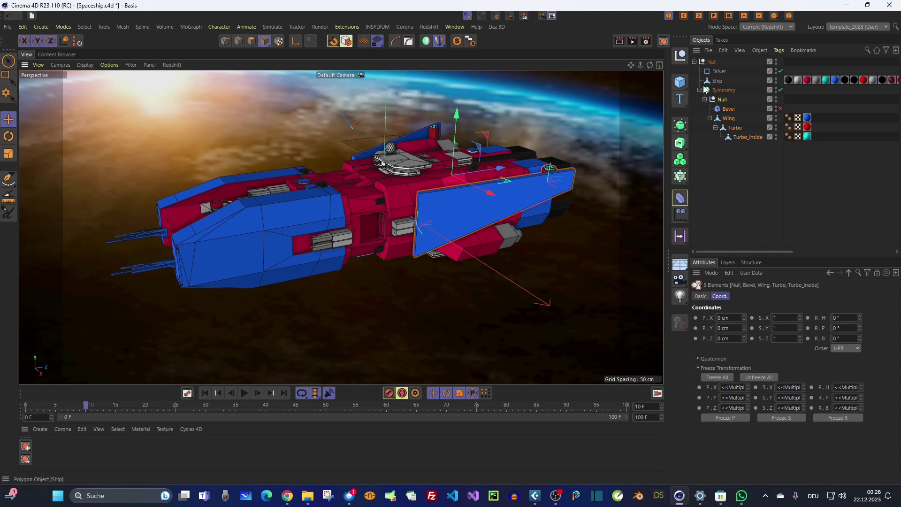
Slide the Driver rectangle back and forth along its Z axis, and reset its transformation to zero.
{"action": "left_click", "coordinate": [347, 142]}
{"action": "left_click", "coordinate": [718, 72]}
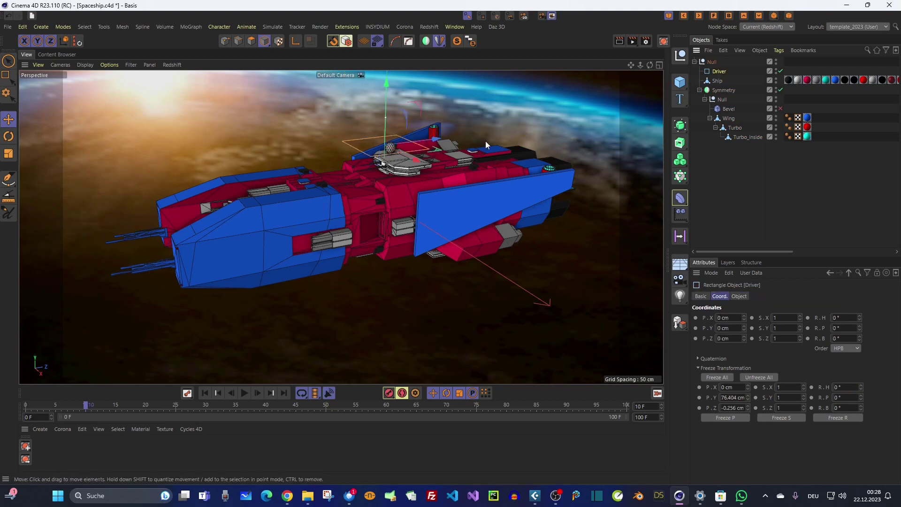
{"action": "left_click_drag", "start_coordinate": [485, 141], "coordinate": [469, 140]}
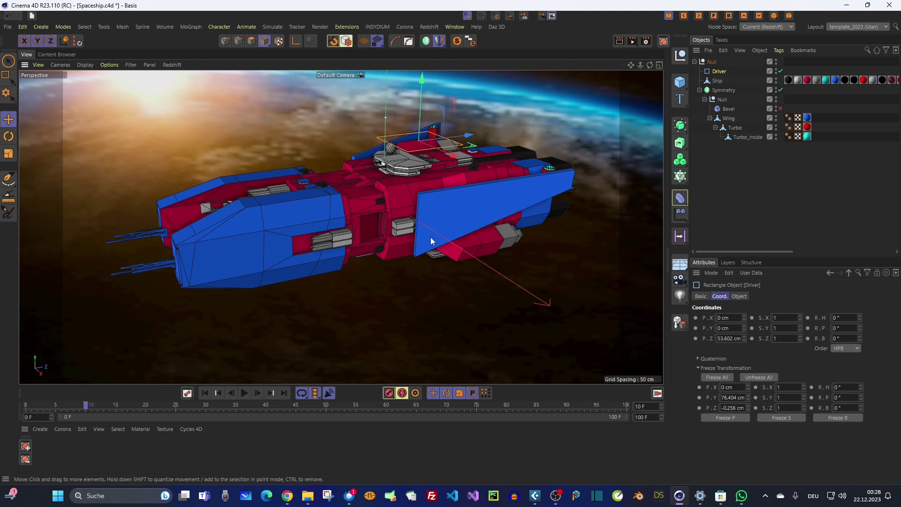
{"action": "left_click_drag", "start_coordinate": [472, 141], "coordinate": [449, 142]}
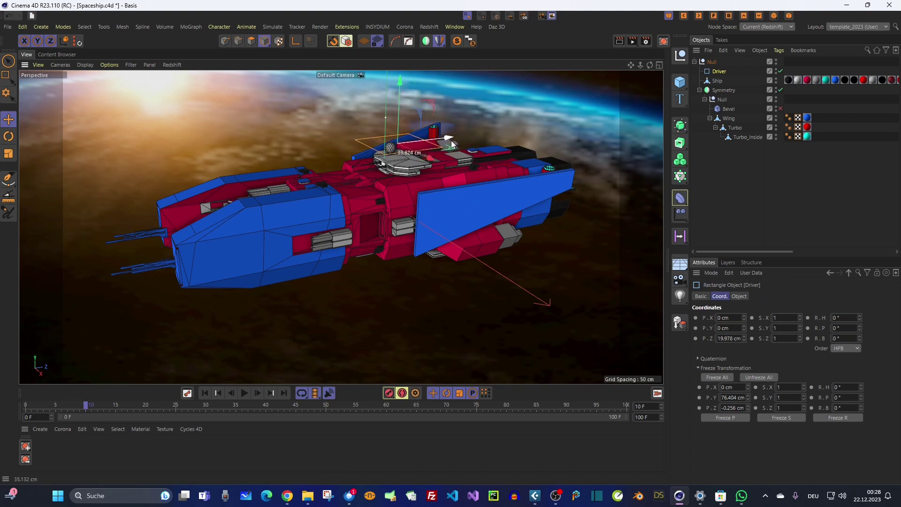
{"action": "left_click", "coordinate": [78, 43]}
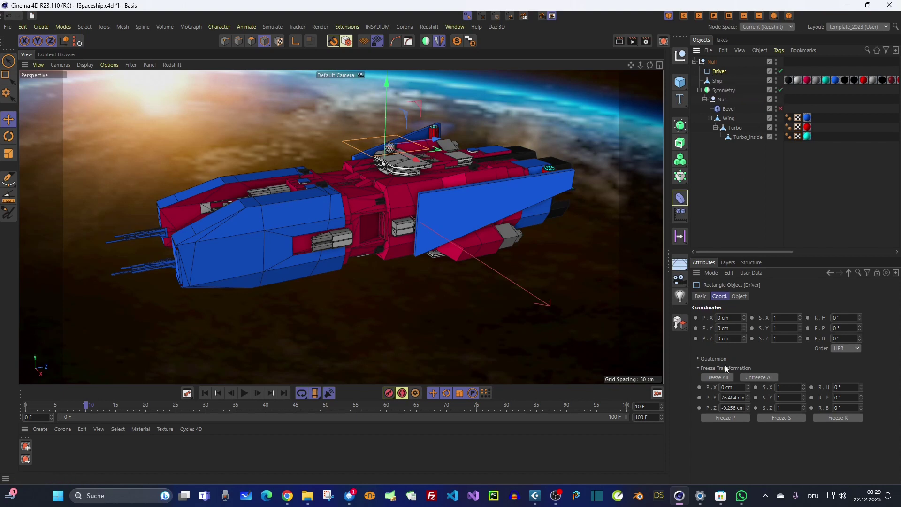
Add a Pose Morph tag to the Null that holds the wing inside the Symmetry object.
{"action": "mouse_move", "coordinate": [392, 158]}
{"action": "left_mouse_down", "text": "alt"}
{"action": "mouse_move", "coordinate": [377, 149]}
{"action": "mouse_move", "coordinate": [397, 160]}
{"action": "left_mouse_up", "text": "alt"}
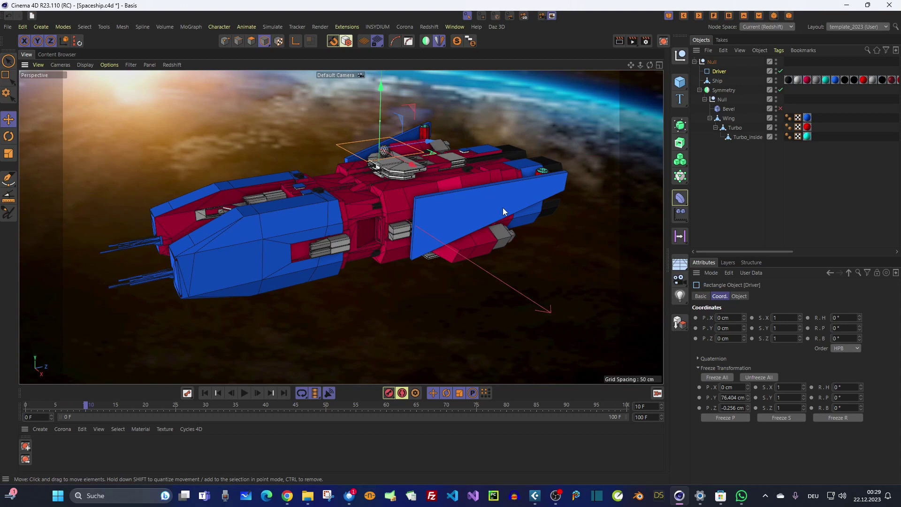
{"action": "left_click", "coordinate": [726, 103]}
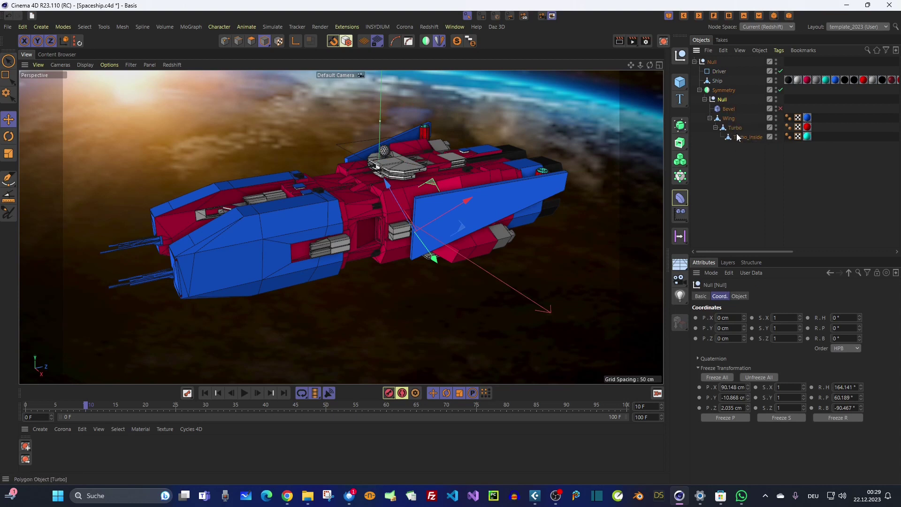
{"action": "right_click", "coordinate": [718, 100]}
{"action": "mouse_move", "coordinate": [752, 139]}
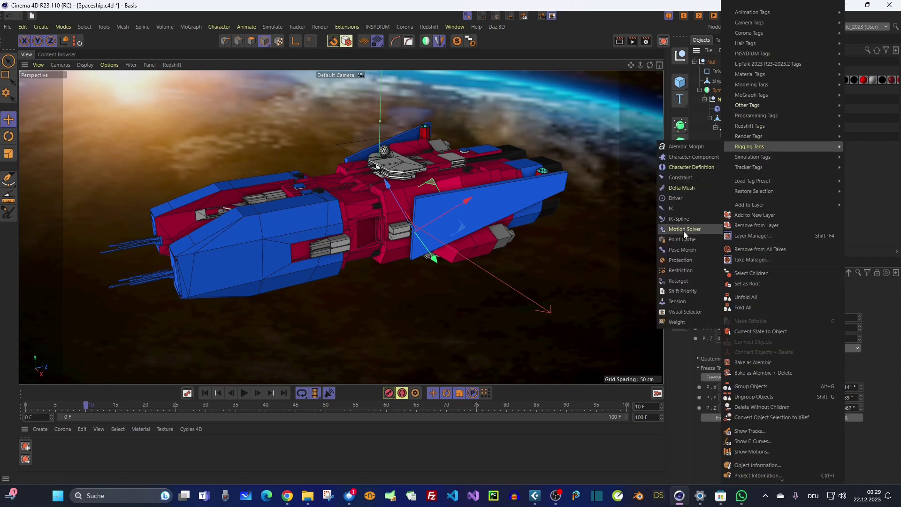
{"action": "left_click", "coordinate": [685, 250]}
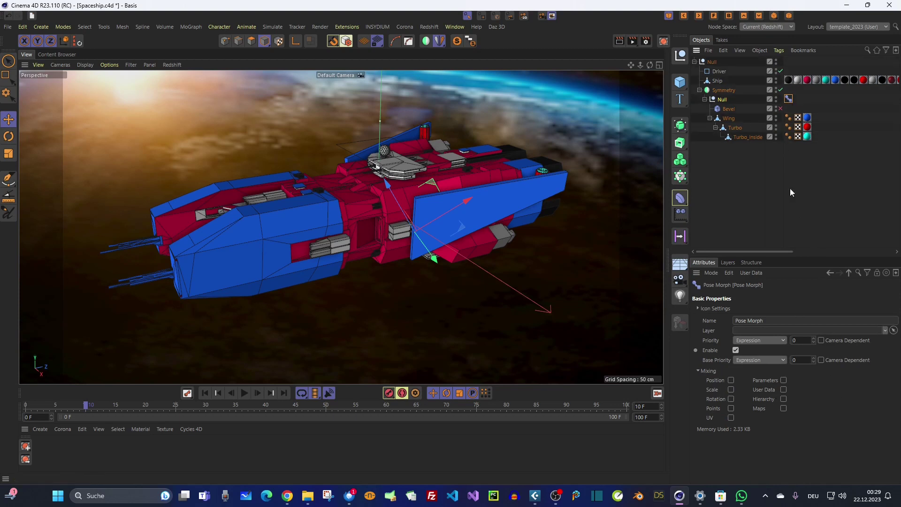
Enable Hierarchy, Position and Rotation mixing for the Pose Morph tag.
{"action": "left_click", "coordinate": [783, 399]}
{"action": "left_click", "coordinate": [731, 381]}
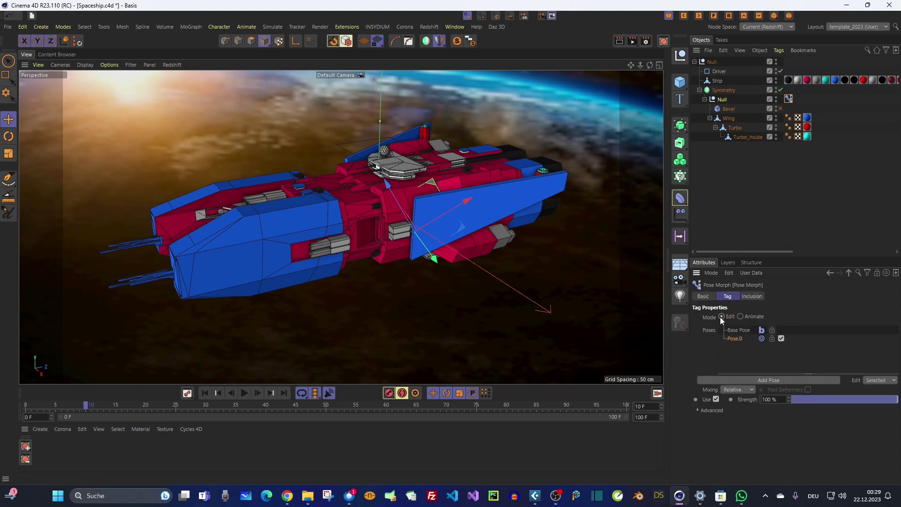
{"action": "left_click", "coordinate": [704, 297]}
{"action": "left_click", "coordinate": [731, 408]}
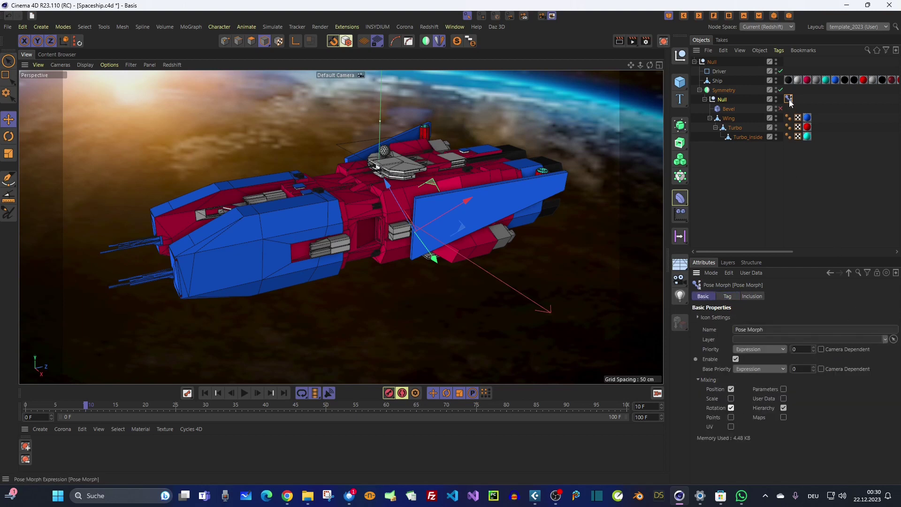
Rename the first pose of the Pose Morph tag to Wing_open.
{"action": "left_click", "coordinate": [728, 297]}
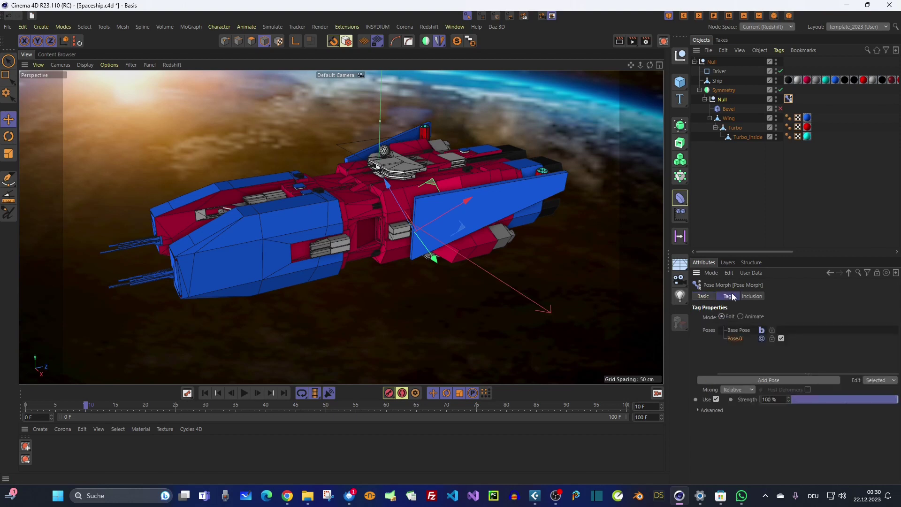
{"action": "double_click", "coordinate": [737, 339]}
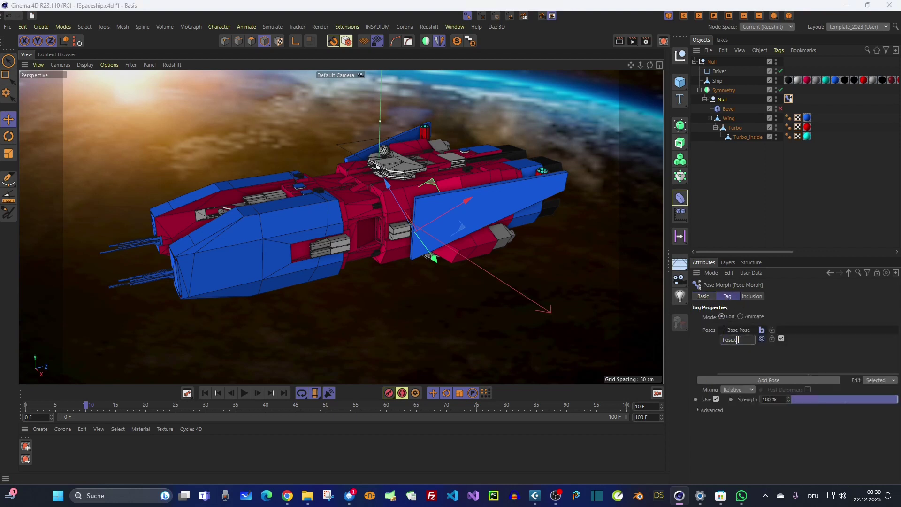
{"action": "left_click_drag", "start_coordinate": [738, 340], "coordinate": [695, 338]}
{"action": "type", "text": "Wing_open"}
{"action": "key", "text": "Return"}
Add a second pose to the Pose Morph tag and name it Wing_rotate.
{"action": "left_click", "coordinate": [730, 379]}
{"action": "double_click", "coordinate": [736, 346]}
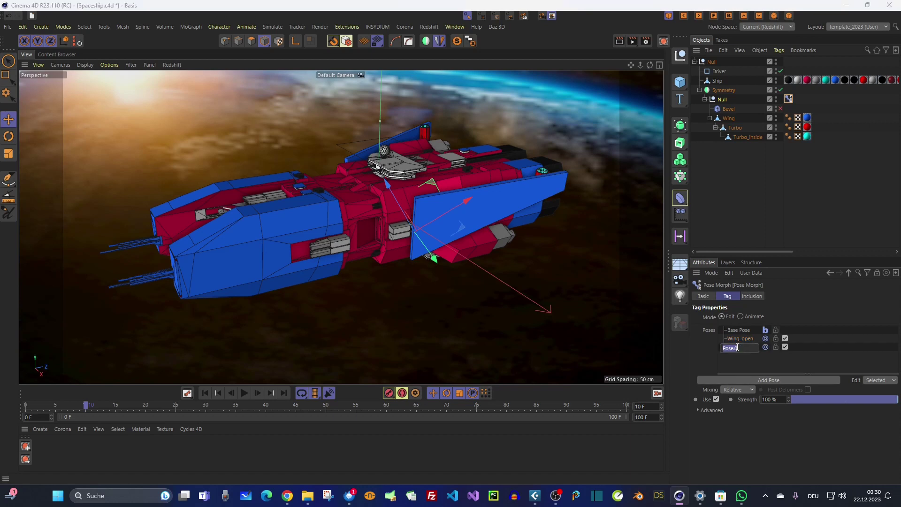
{"action": "type", "text": "Wing_rotate"}
{"action": "key", "text": "Return"}
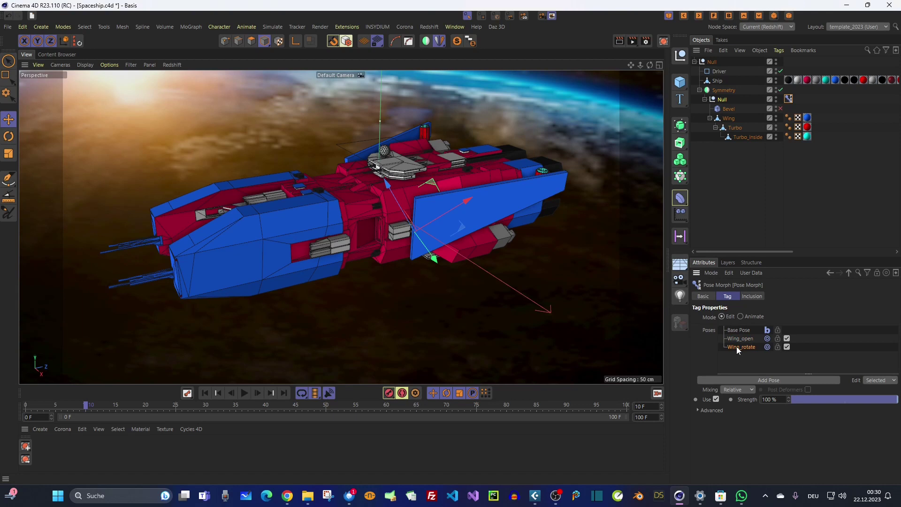
Add a third pose named Turbine_extend, and make Wing_open the active pose for editing.
{"action": "left_click", "coordinate": [753, 379]}
{"action": "double_click", "coordinate": [740, 356]}
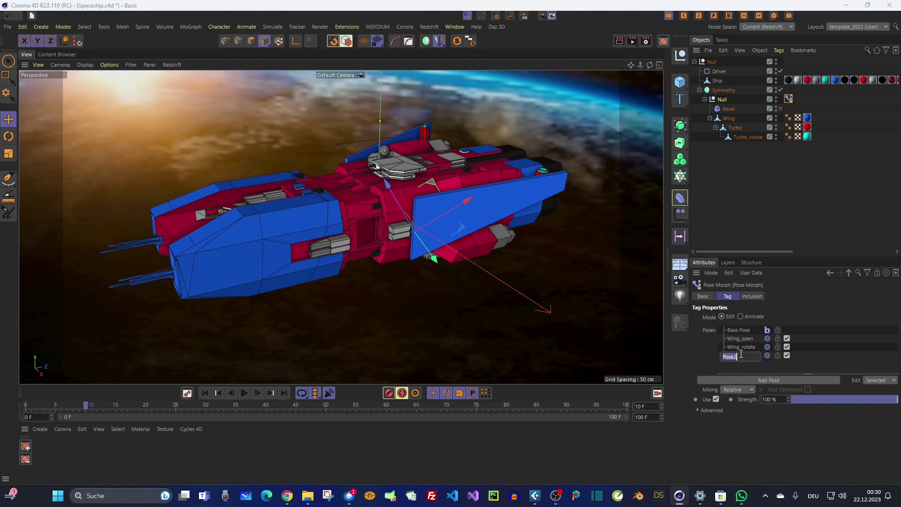
{"action": "type", "text": "T"}
{"action": "type", "text": "urbe"}
{"action": "type", "text": "ine_exter"}
{"action": "type", "text": "d"}
{"action": "key", "text": "Return"}
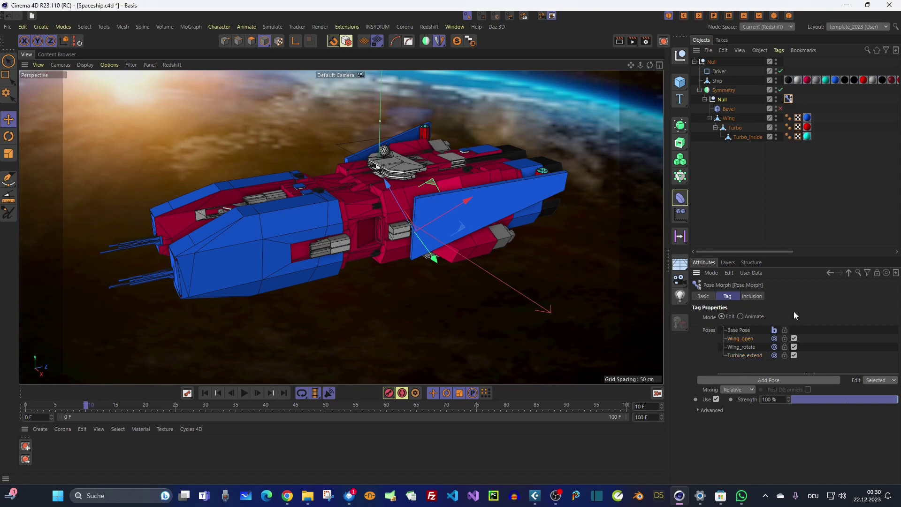
Rotate the Wing object outward until it stands away from the hull to define the Wing_open pose.
{"action": "left_click", "coordinate": [730, 120]}
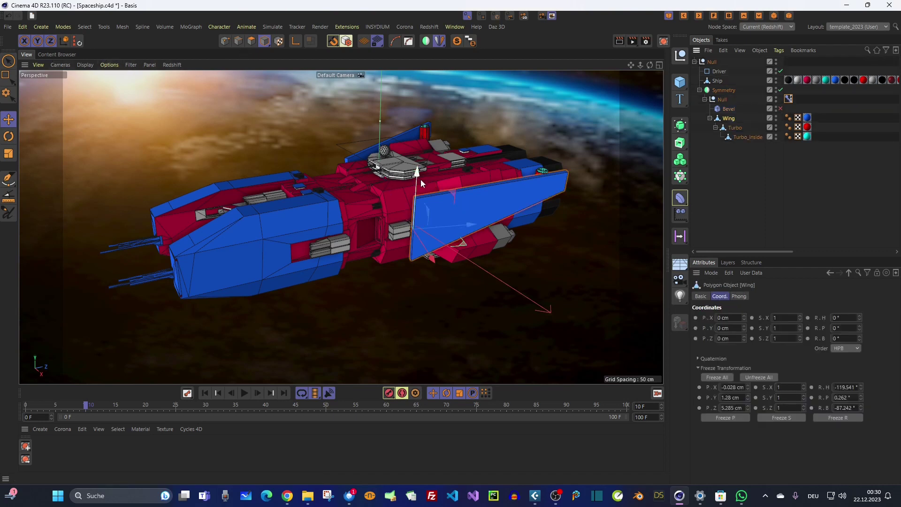
{"action": "key", "text": "r"}
{"action": "left_click_drag", "start_coordinate": [425, 249], "coordinate": [472, 197]}
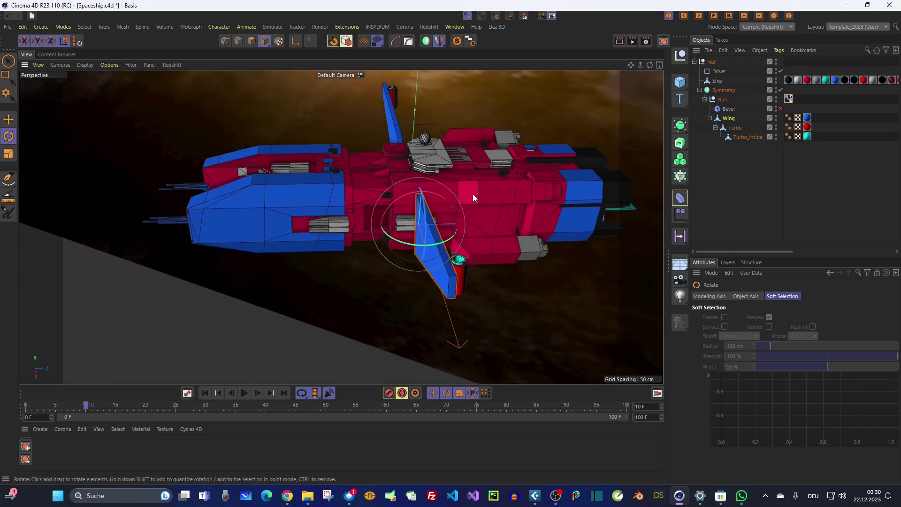
Edit the Wing_rotate pose with the edit mode set to In Place, and rotate the opened wing until it lies flat.
{"action": "left_click", "coordinate": [788, 98]}
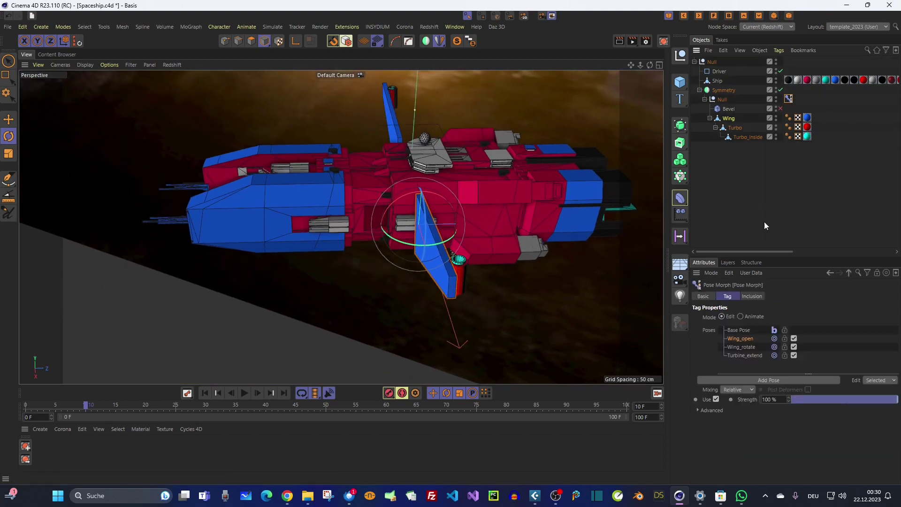
{"action": "left_click", "coordinate": [742, 347]}
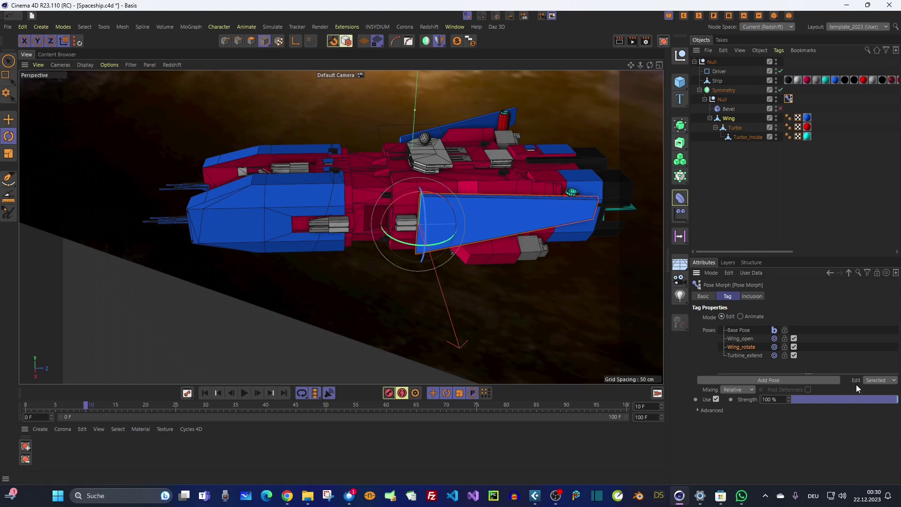
{"action": "left_click", "coordinate": [877, 381]}
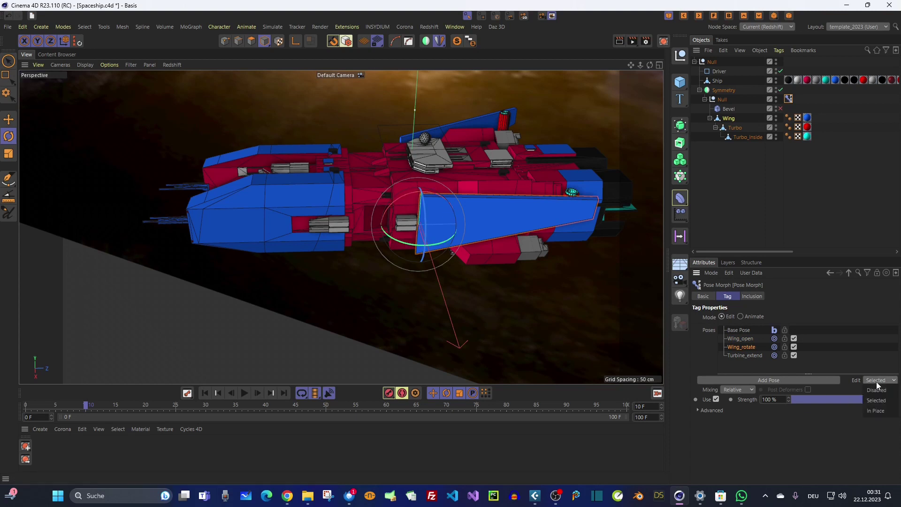
{"action": "left_click", "coordinate": [881, 411]}
{"action": "left_click_drag", "start_coordinate": [413, 230], "coordinate": [405, 206], "text": "alt"}
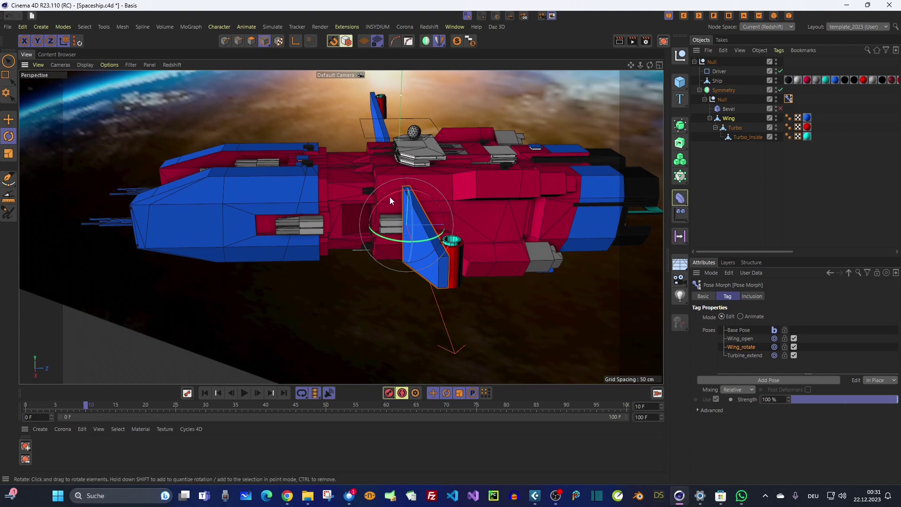
{"action": "left_click_drag", "start_coordinate": [389, 196], "coordinate": [474, 239]}
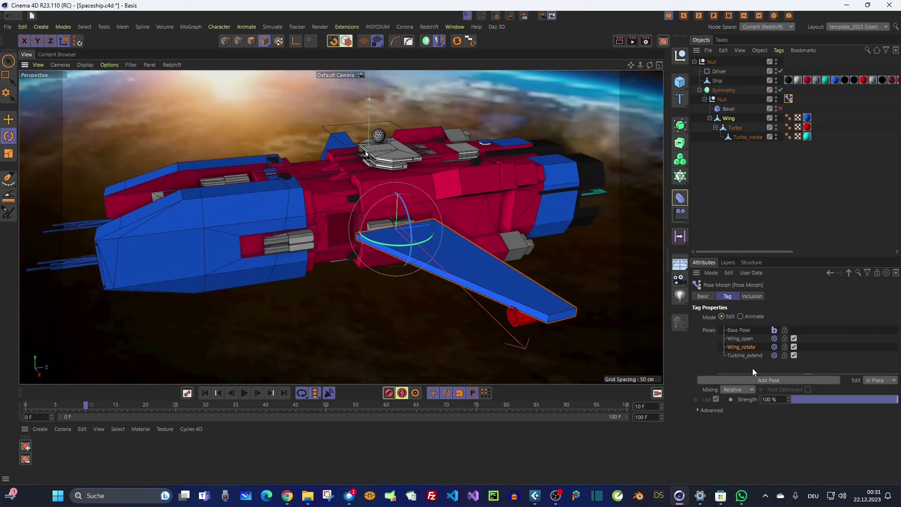
In the Turbine_extend pose, move Turbo_inside along its Y axis so it extends out of the turbine housing.
{"action": "left_click", "coordinate": [749, 356]}
{"action": "left_click_drag", "start_coordinate": [536, 288], "coordinate": [474, 282], "text": "alt"}
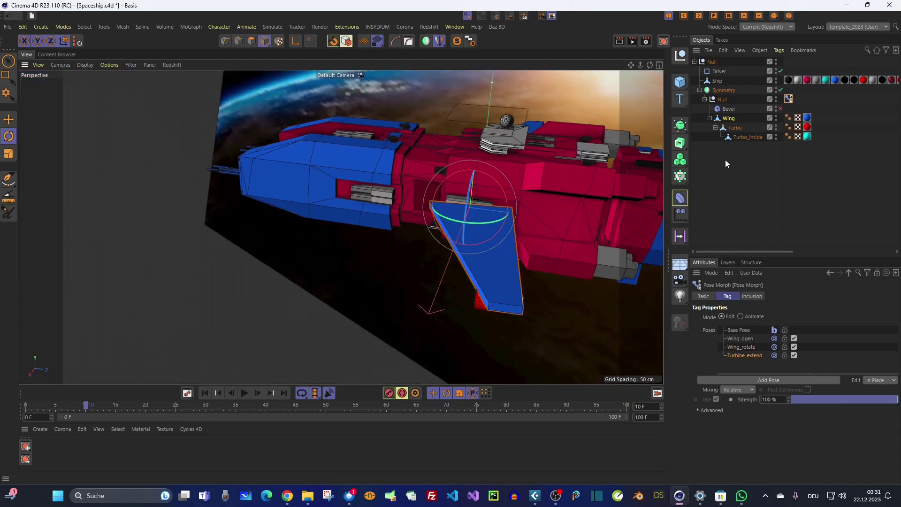
{"action": "left_click", "coordinate": [741, 137]}
{"action": "mouse_move", "coordinate": [469, 244]}
{"action": "left_mouse_down", "text": "alt"}
{"action": "mouse_move", "coordinate": [478, 238]}
{"action": "mouse_move", "coordinate": [455, 235]}
{"action": "left_mouse_up", "text": "alt"}
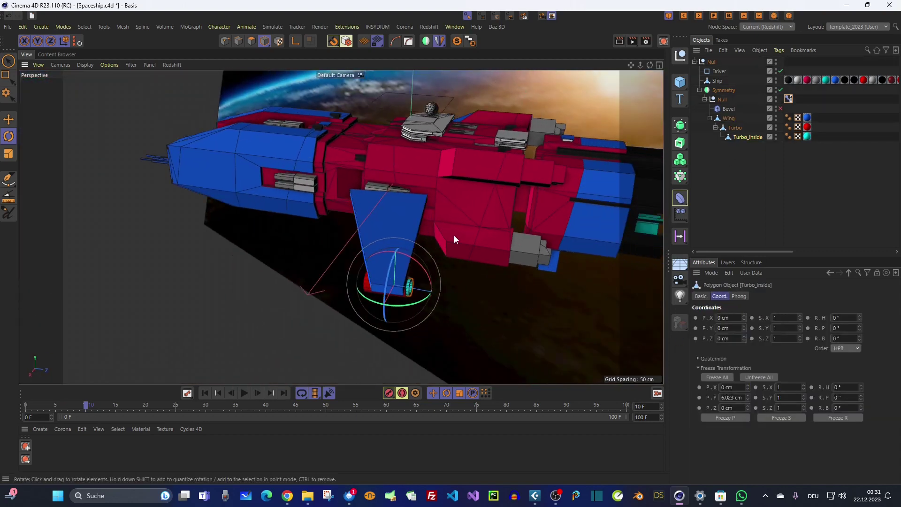
{"action": "key", "text": "e"}
{"action": "left_click_drag", "start_coordinate": [455, 294], "coordinate": [477, 302]}
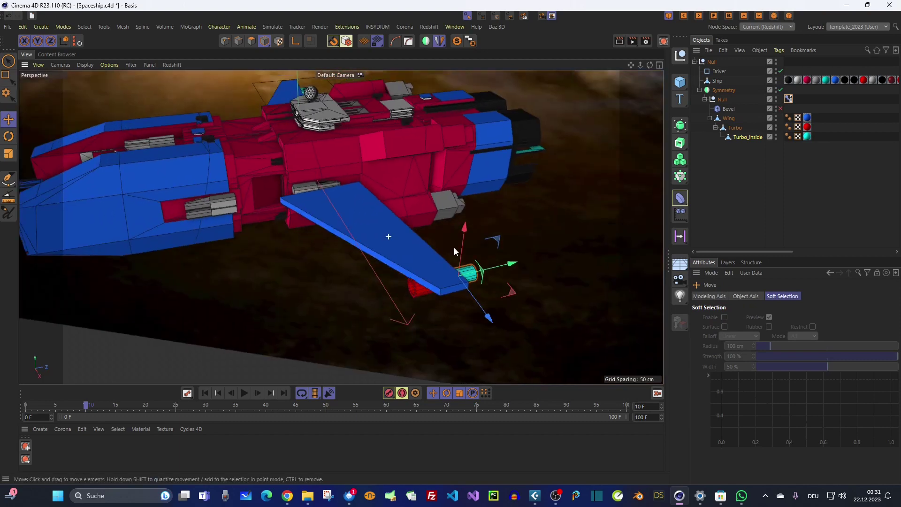
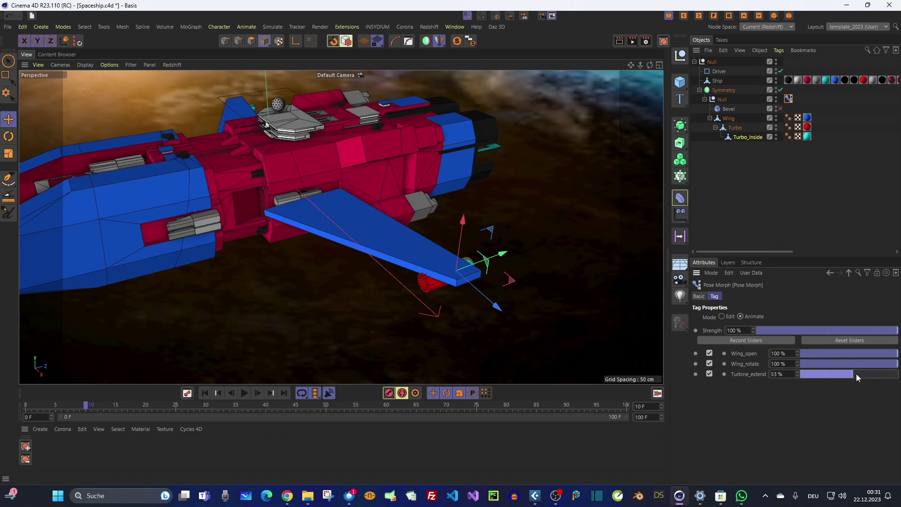
Reset the Wing_open, Wing_rotate and Turbine_extend pose strengths to 0%.
{"action": "left_click", "coordinate": [834, 353]}
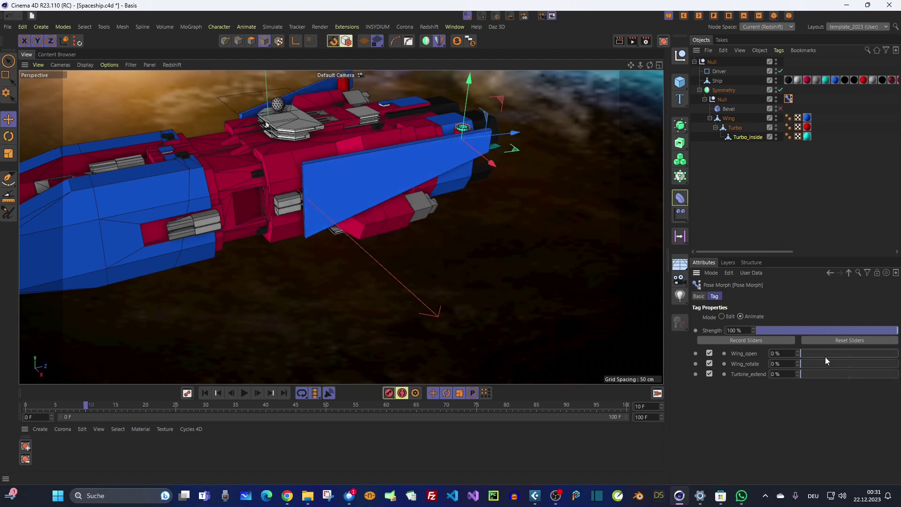
{"action": "scroll", "coordinate": [441, 233], "scroll_direction": "down", "scroll_amount": 10}
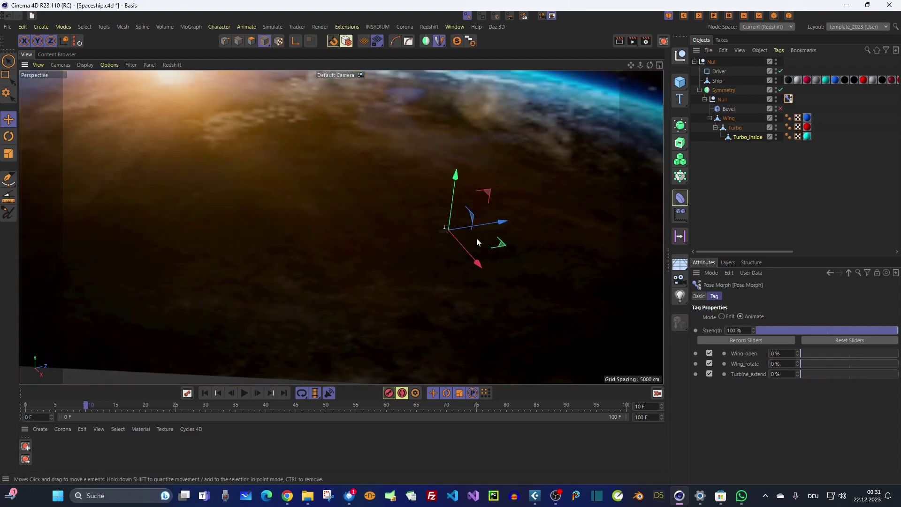
{"action": "scroll", "coordinate": [477, 238], "scroll_direction": "up", "scroll_amount": 10}
{"action": "scroll", "coordinate": [400, 223], "scroll_direction": "down", "scroll_amount": 2}
{"action": "left_click_drag", "start_coordinate": [369, 230], "coordinate": [428, 189], "text": "alt"}
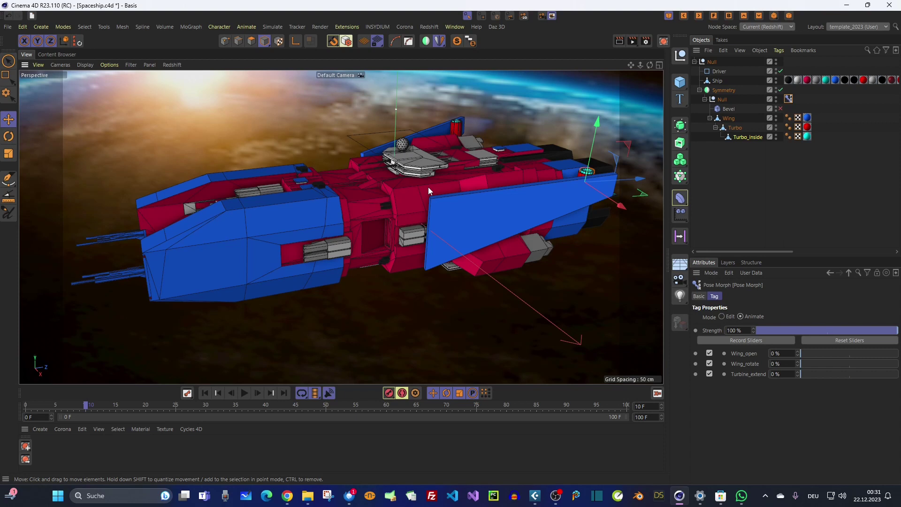
{"action": "left_click_drag", "start_coordinate": [441, 189], "coordinate": [407, 153], "text": "alt"}
Add a Protection tag to the Driver rectangle above the ship.
{"action": "left_click", "coordinate": [427, 154]}
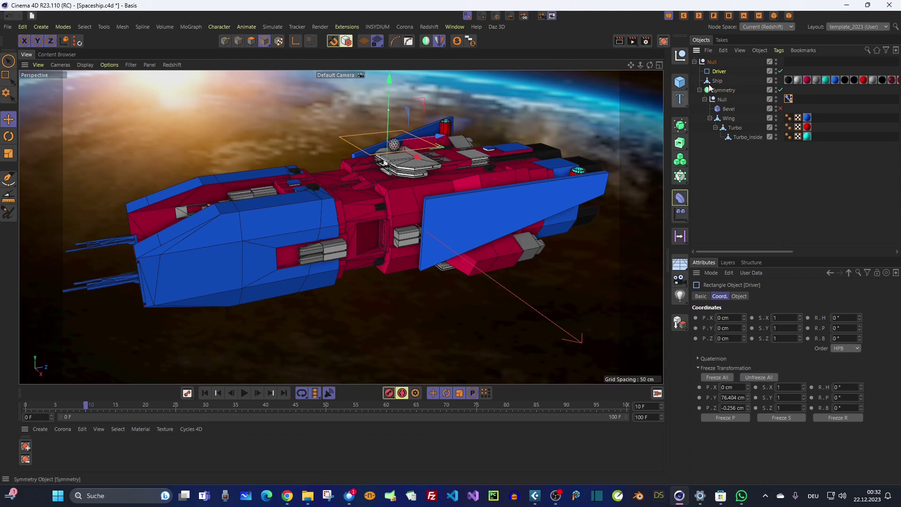
{"action": "right_click", "coordinate": [718, 71]}
{"action": "mouse_move", "coordinate": [743, 137]}
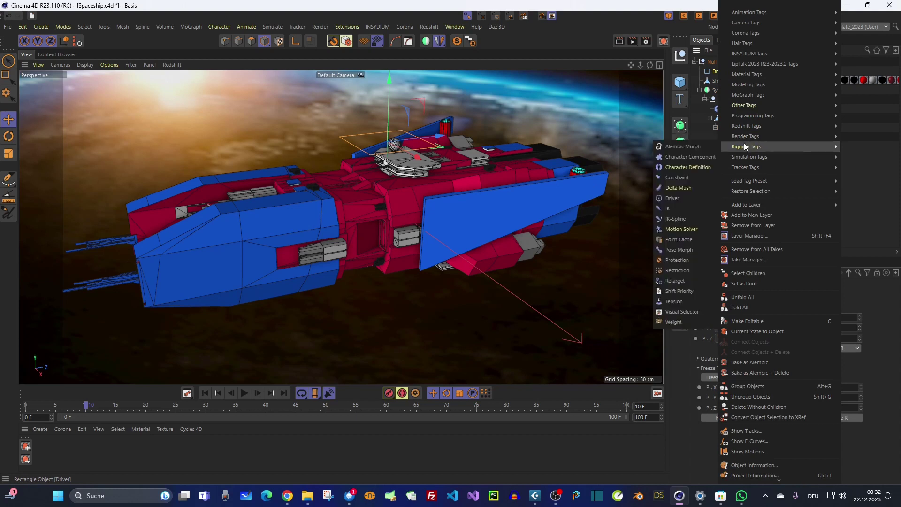
{"action": "left_click", "coordinate": [686, 261]}
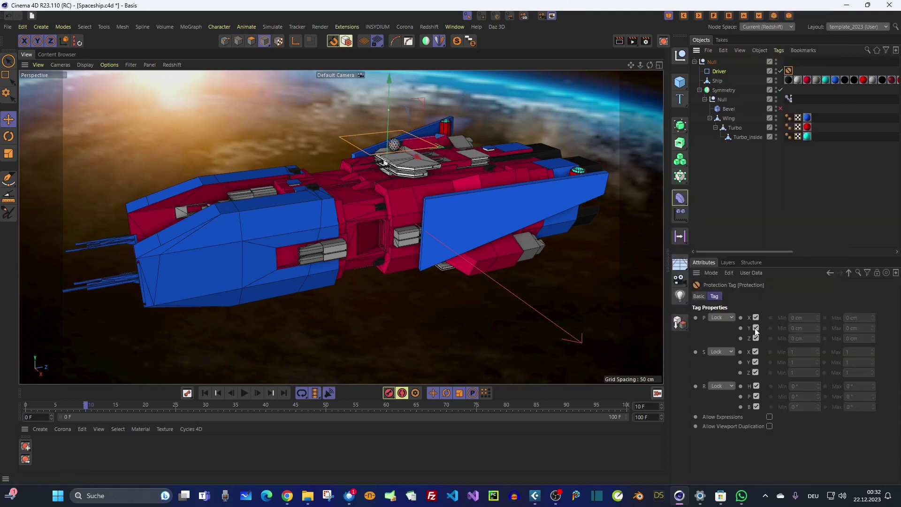
Set the Protection tag's position to Limit with a Z maximum of 100 cm, and test it by moving the Driver along Z.
{"action": "left_click", "coordinate": [722, 318]}
{"action": "left_click", "coordinate": [725, 347]}
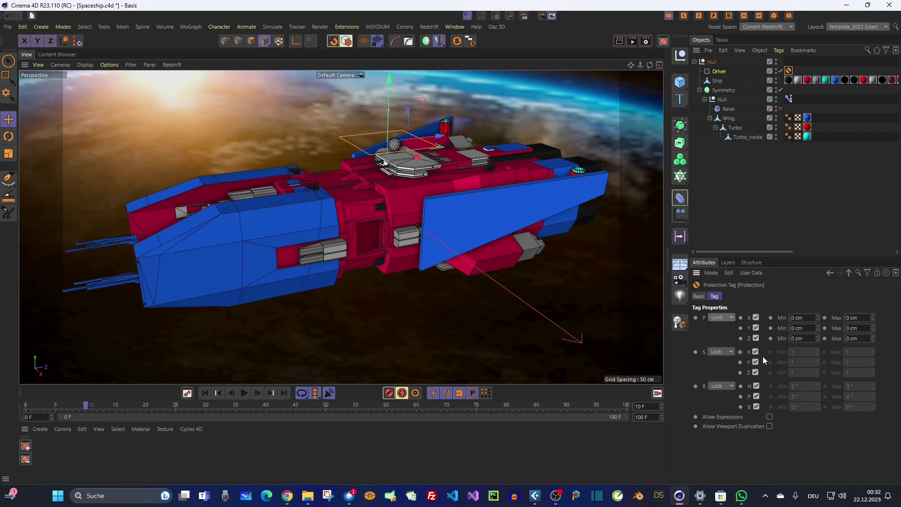
{"action": "left_click", "coordinate": [852, 339]}
{"action": "type", "text": "100"}
{"action": "key", "text": "Return"}
{"action": "left_click_drag", "start_coordinate": [472, 162], "coordinate": [159, 163]}
Add a Driver rigging tag to the Driver rectangle.
{"action": "left_click", "coordinate": [789, 98]}
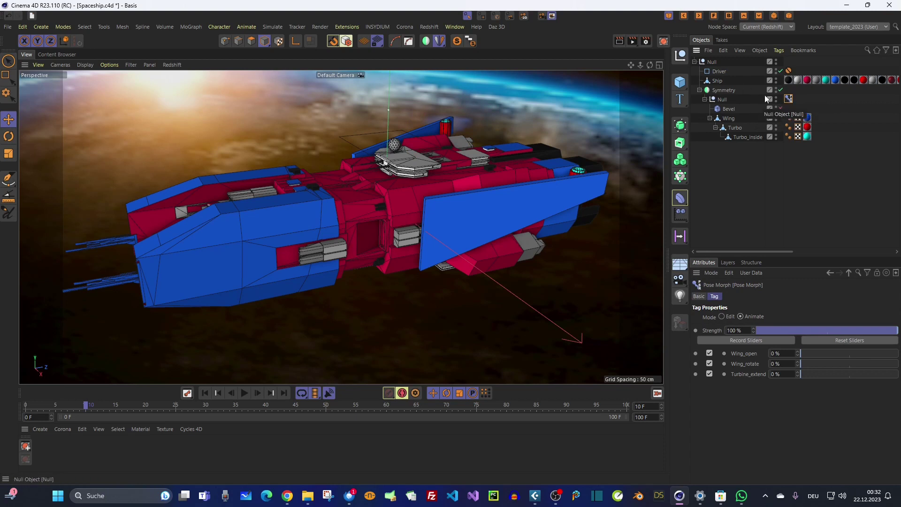
{"action": "left_click", "coordinate": [719, 72]}
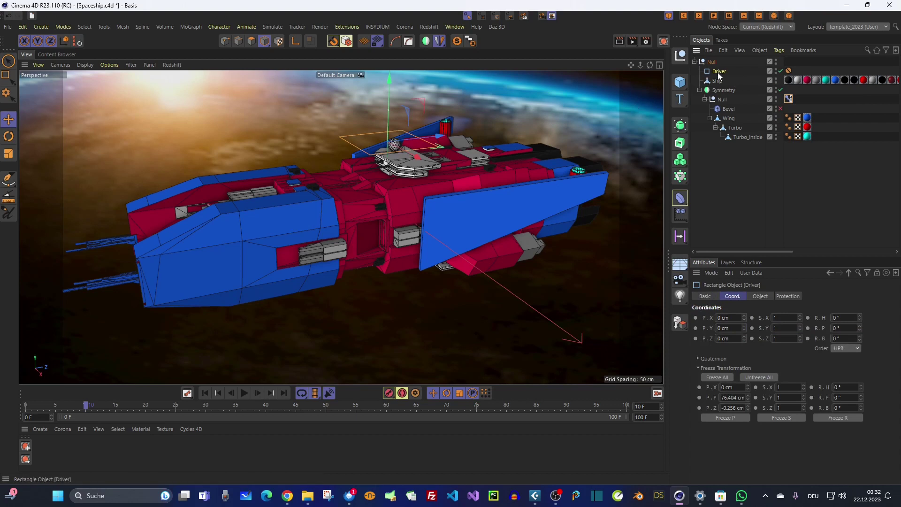
{"action": "right_click", "coordinate": [718, 73]}
{"action": "mouse_move", "coordinate": [772, 155]}
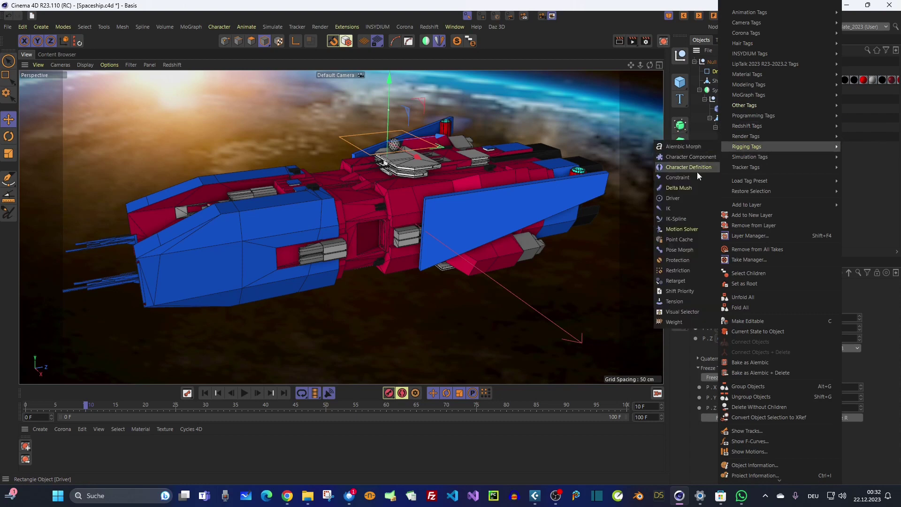
{"action": "left_click", "coordinate": [689, 199]}
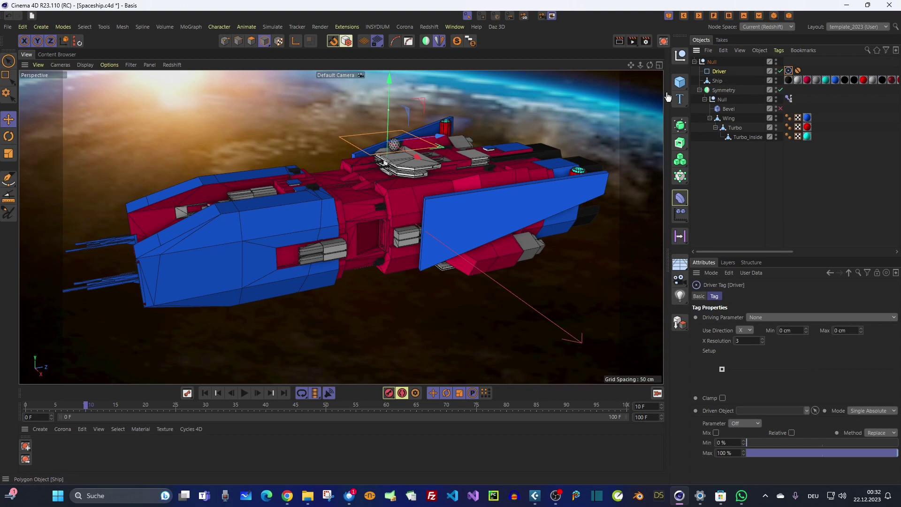
{"action": "left_click_drag", "start_coordinate": [555, 187], "coordinate": [518, 194], "text": "alt"}
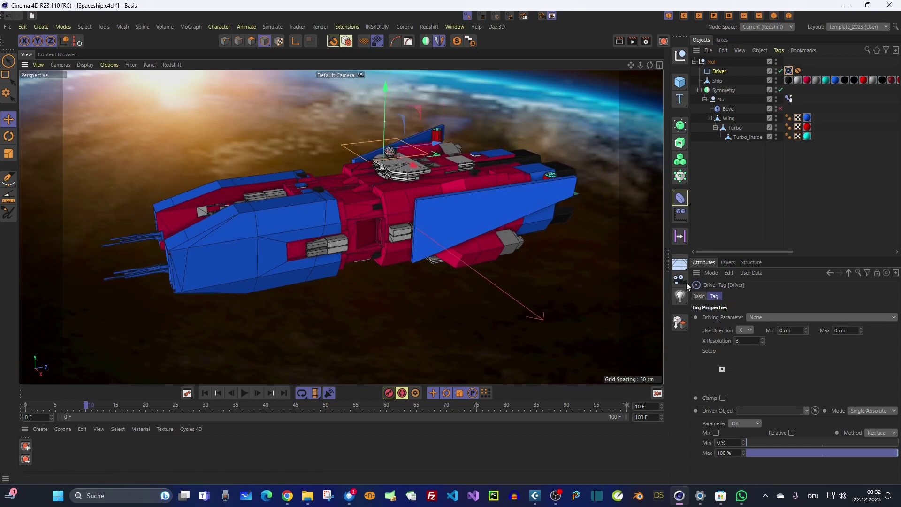
Set the Driver tag's driving parameter to Position with a maximum of 100 cm.
{"action": "left_click", "coordinate": [756, 318]}
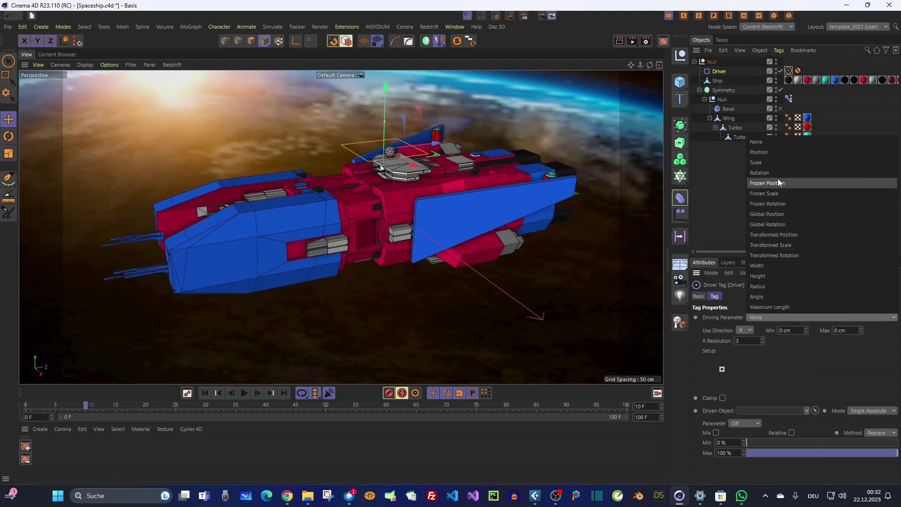
{"action": "left_click", "coordinate": [778, 153]}
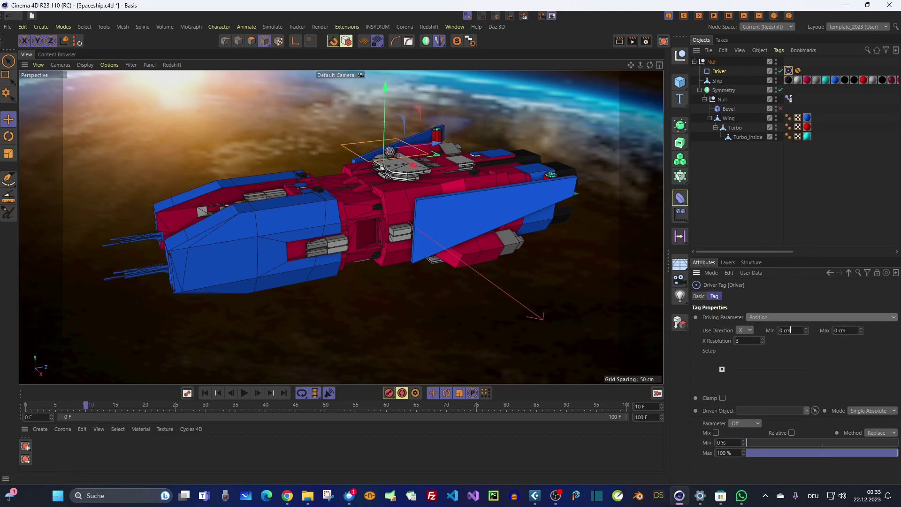
{"action": "left_click", "coordinate": [856, 331]}
{"action": "type", "text": "100"}
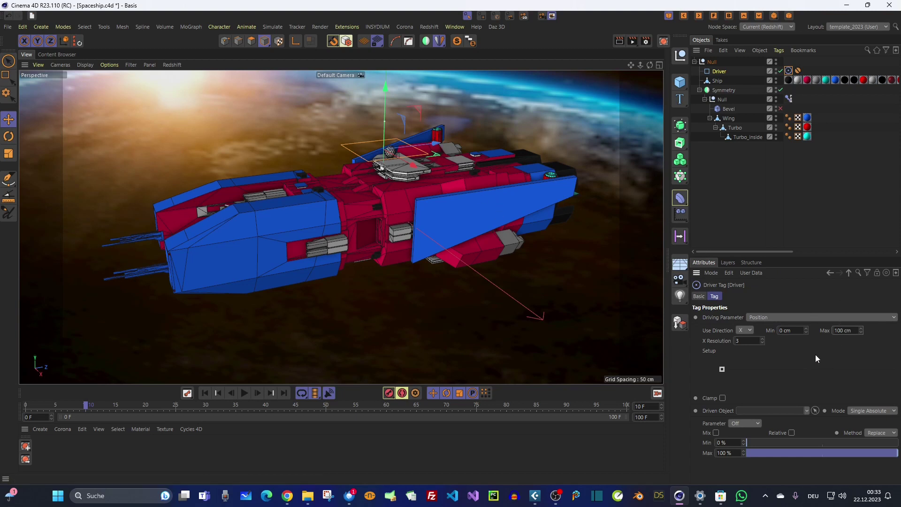
Set the Driver tag's X Resolution to 4 and assign the wing group's Pose Morph tag as the driven object.
{"action": "left_click", "coordinate": [789, 99]}
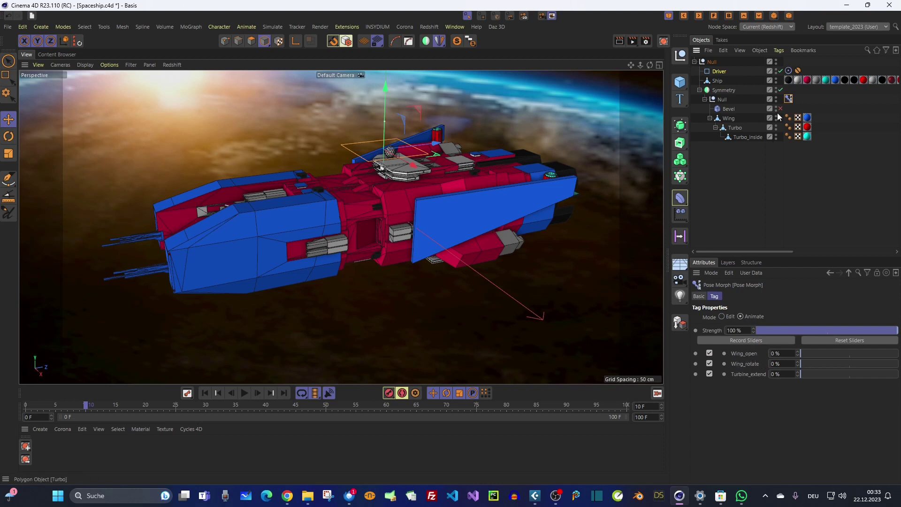
{"action": "left_click", "coordinate": [789, 71]}
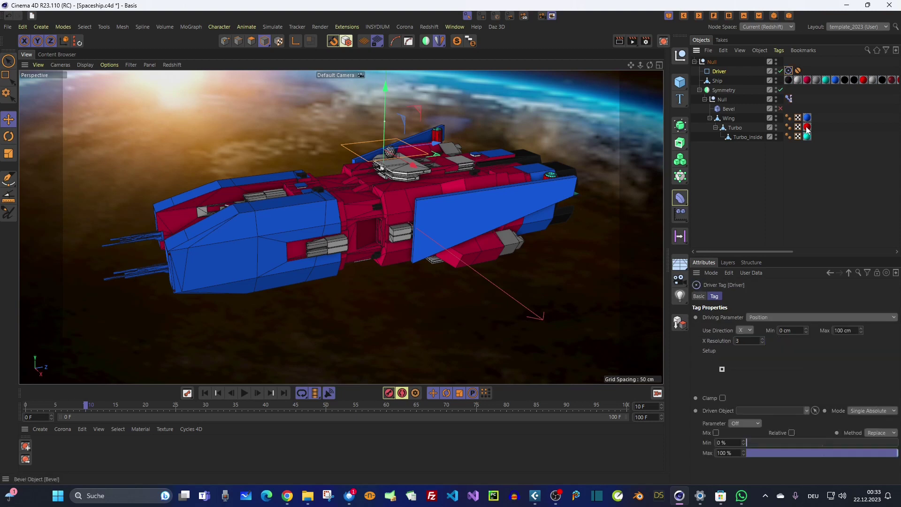
{"action": "left_click", "coordinate": [762, 338]}
{"action": "left_click", "coordinate": [723, 370]}
{"action": "left_click_drag", "start_coordinate": [789, 98], "coordinate": [760, 411]}
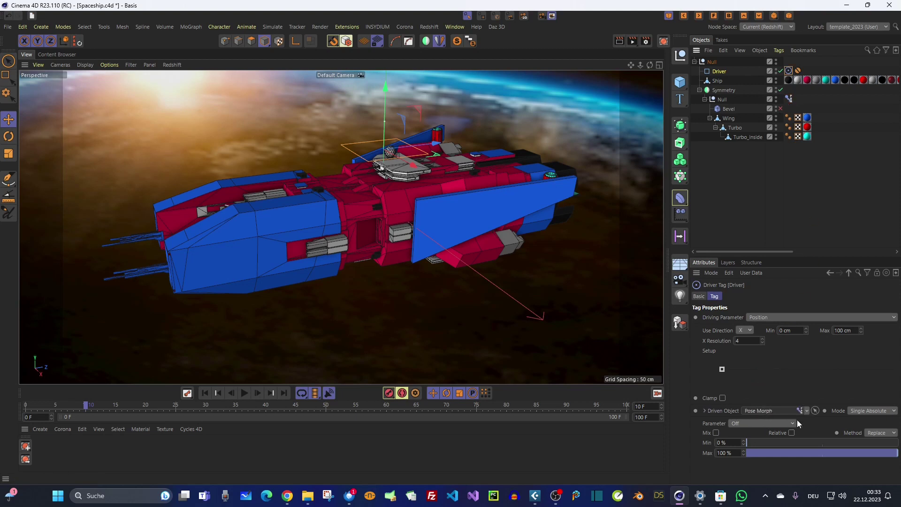
{"action": "left_click", "coordinate": [745, 423]}
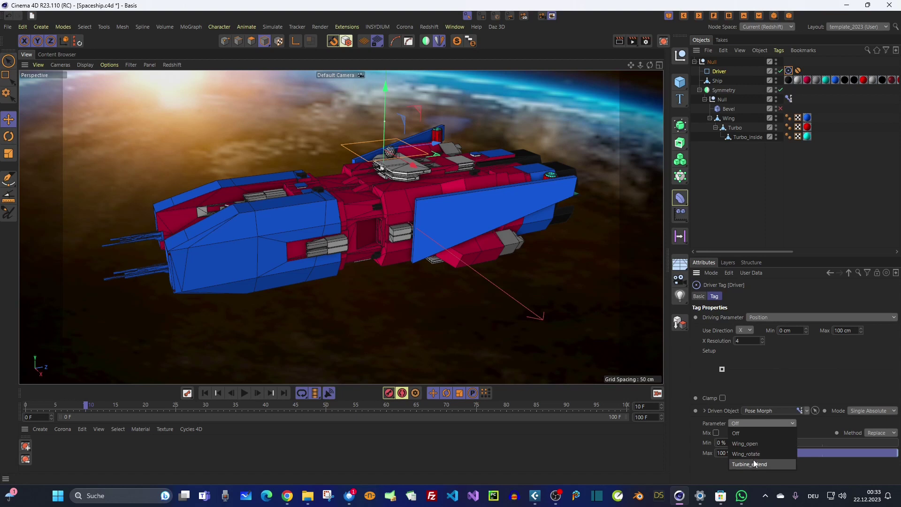
{"action": "left_click", "coordinate": [736, 432]}
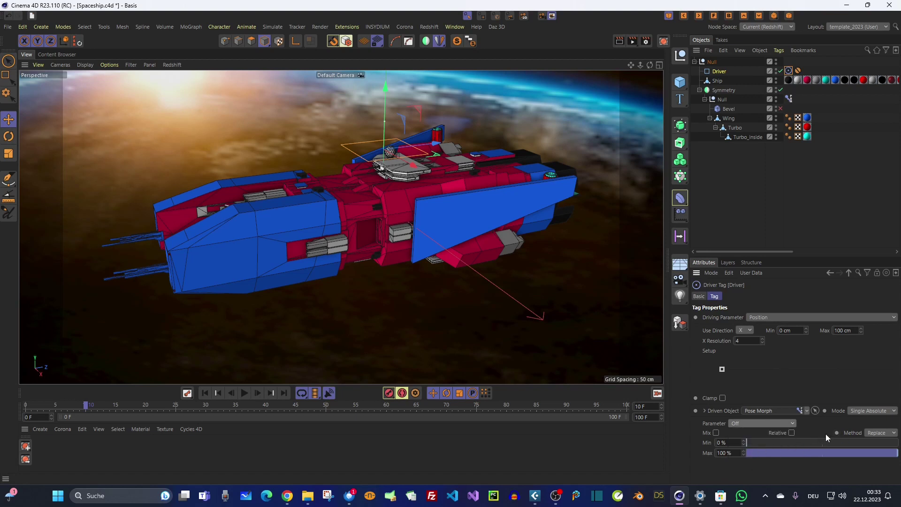
Switch the driven object's mode to List Relative and enable Clamp.
{"action": "left_click", "coordinate": [860, 412]}
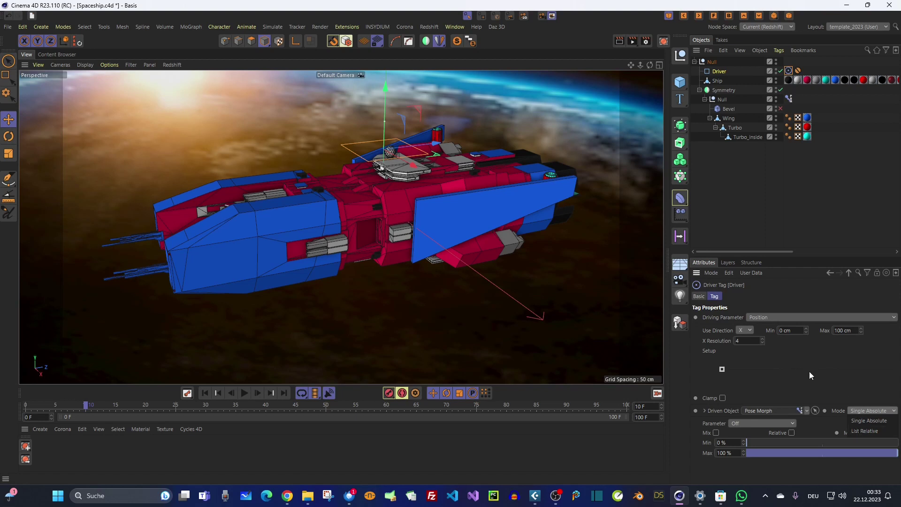
{"action": "left_click", "coordinate": [781, 370]}
{"action": "left_click_drag", "start_coordinate": [775, 368], "coordinate": [844, 368]}
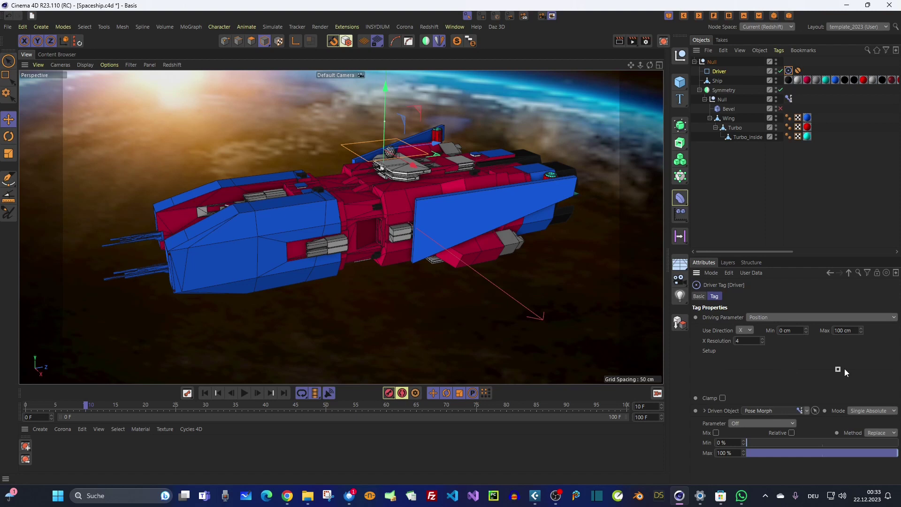
{"action": "left_click_drag", "start_coordinate": [742, 373], "coordinate": [721, 370]}
{"action": "left_click", "coordinate": [861, 407]}
{"action": "left_click", "coordinate": [866, 430]}
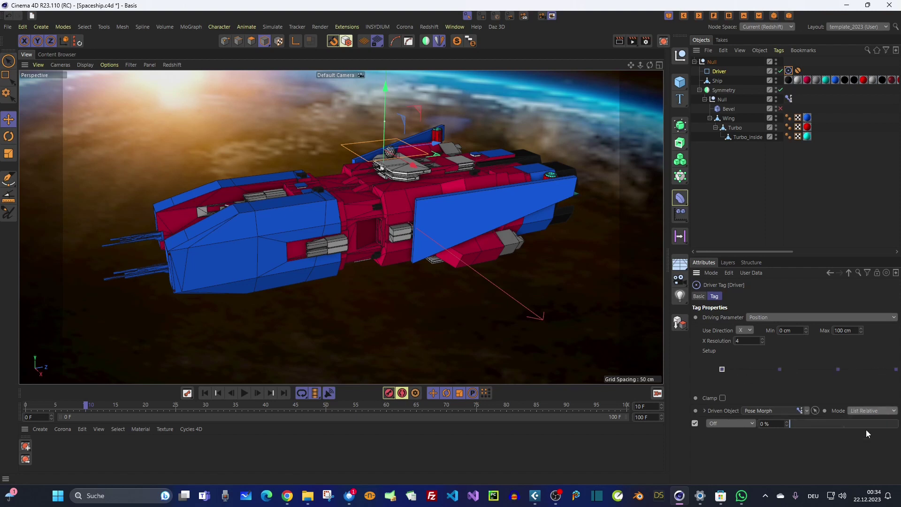
{"action": "left_click", "coordinate": [723, 398]}
Assign Wing_open at 100% to the second setup point of the Driver tag.
{"action": "left_click", "coordinate": [780, 369]}
{"action": "left_click", "coordinate": [740, 424]}
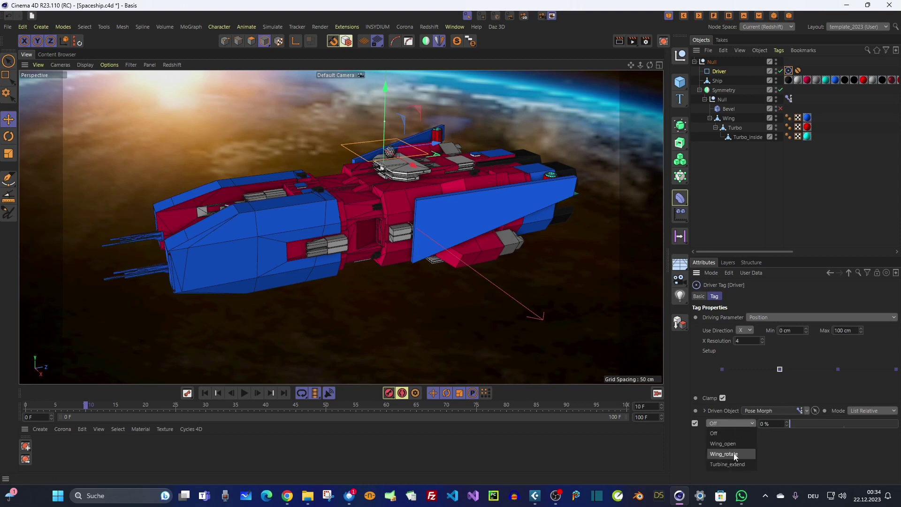
{"action": "left_click", "coordinate": [733, 444]}
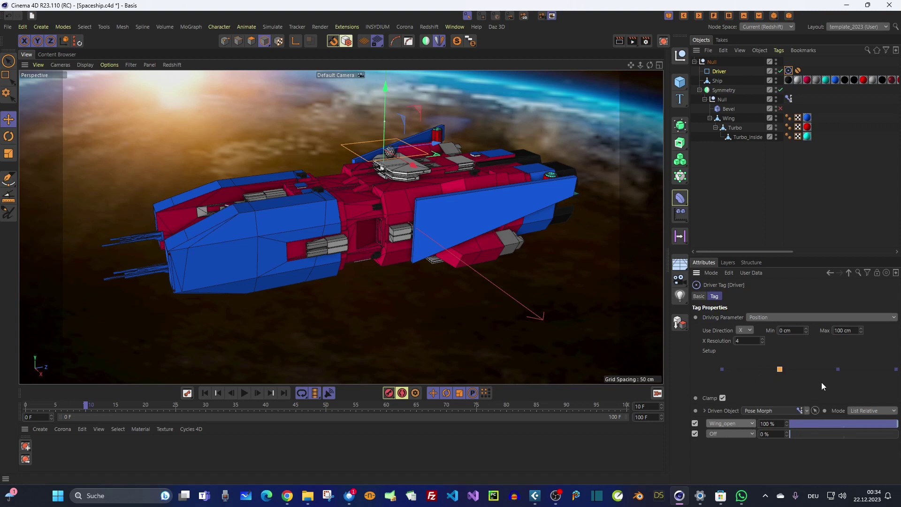
Assign Wing_rotate and Wing_open at 100% each to the third setup point.
{"action": "left_click", "coordinate": [838, 369]}
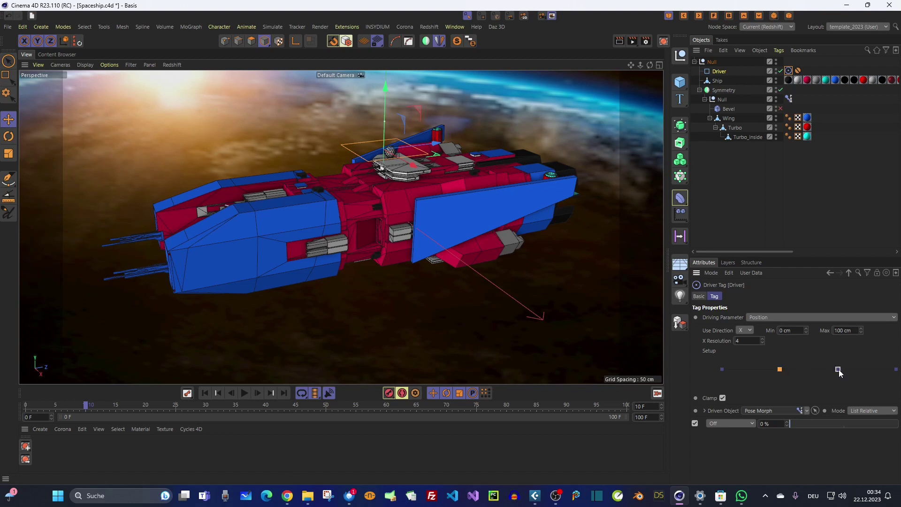
{"action": "left_click", "coordinate": [749, 424]}
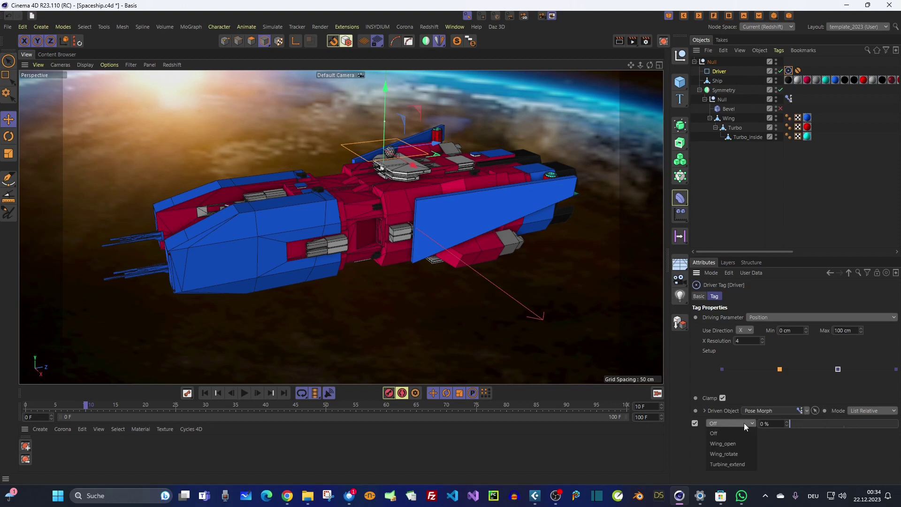
{"action": "left_click", "coordinate": [732, 454]}
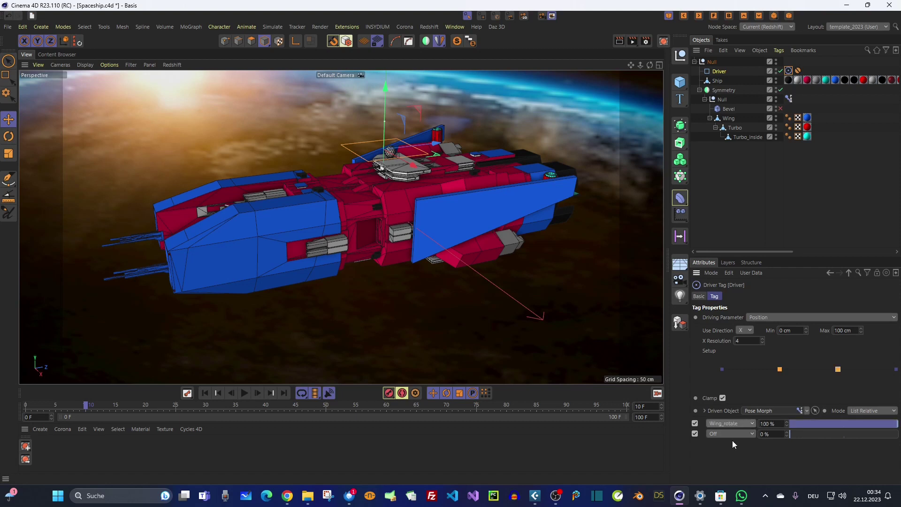
{"action": "left_click", "coordinate": [732, 434]}
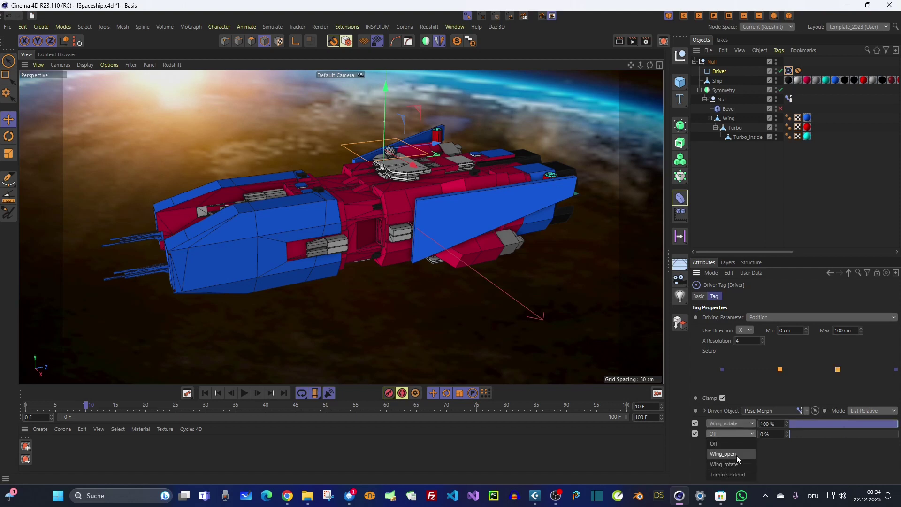
{"action": "left_click", "coordinate": [737, 454]}
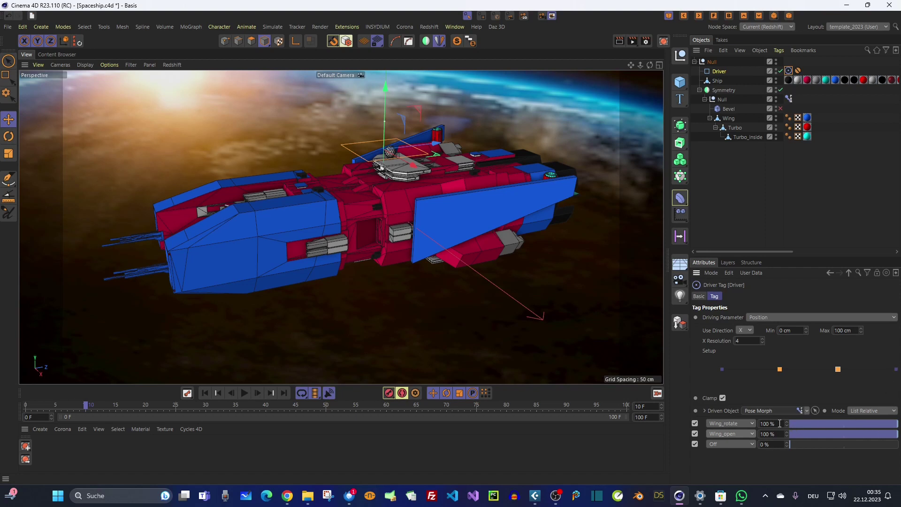
Assign Turbine_extend, Wing_rotate and Wing_open at 100% each to the fourth setup point.
{"action": "left_click", "coordinate": [896, 370]}
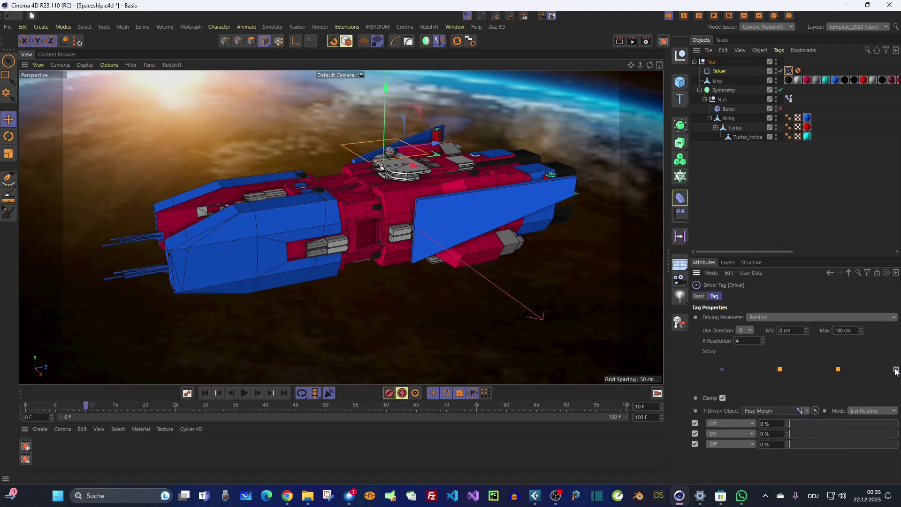
{"action": "left_click", "coordinate": [725, 423]}
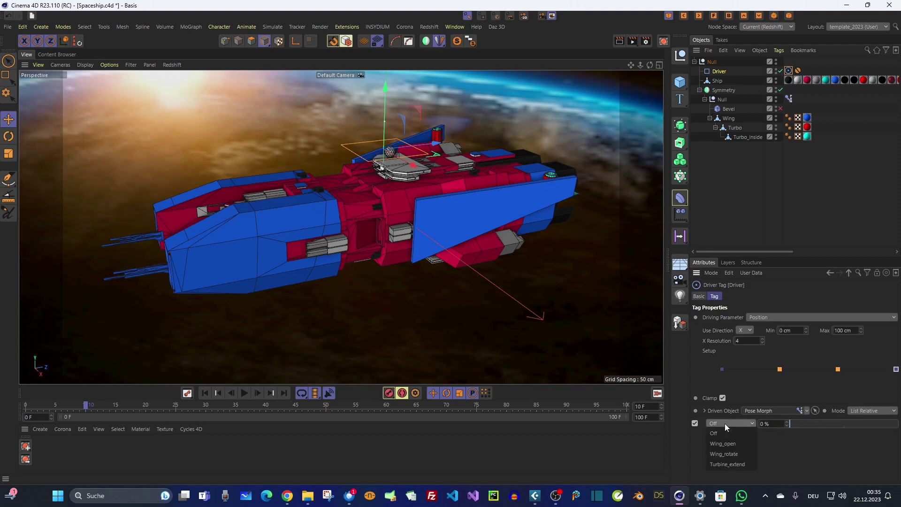
{"action": "left_click", "coordinate": [740, 464]}
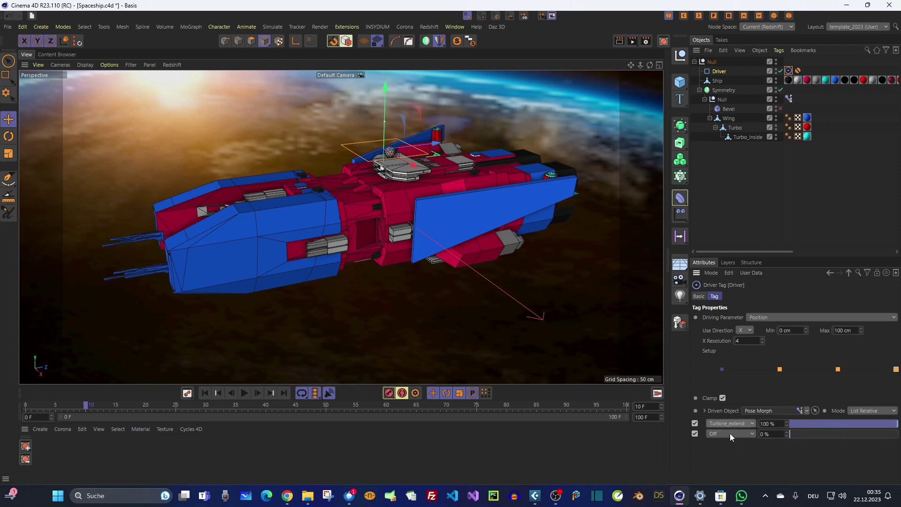
{"action": "left_click", "coordinate": [730, 432]}
{"action": "left_click", "coordinate": [733, 463]}
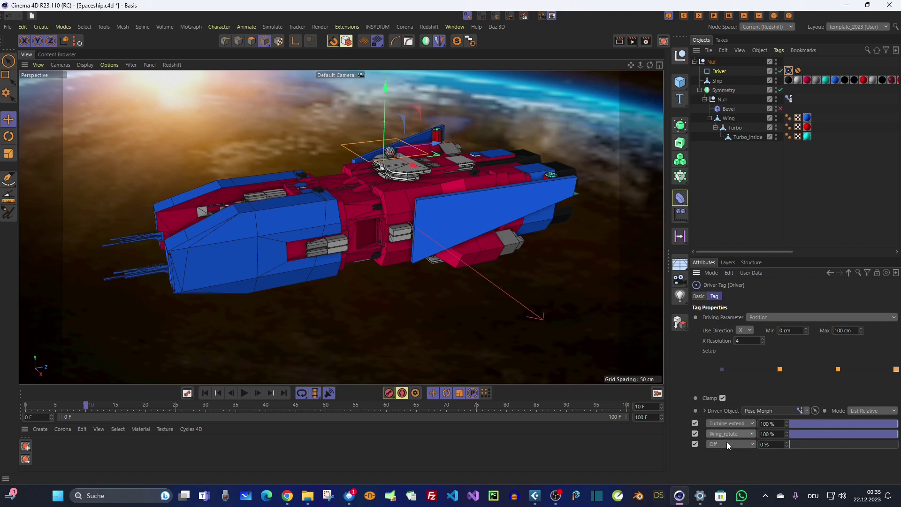
{"action": "left_click", "coordinate": [727, 442]}
{"action": "left_click", "coordinate": [731, 414]}
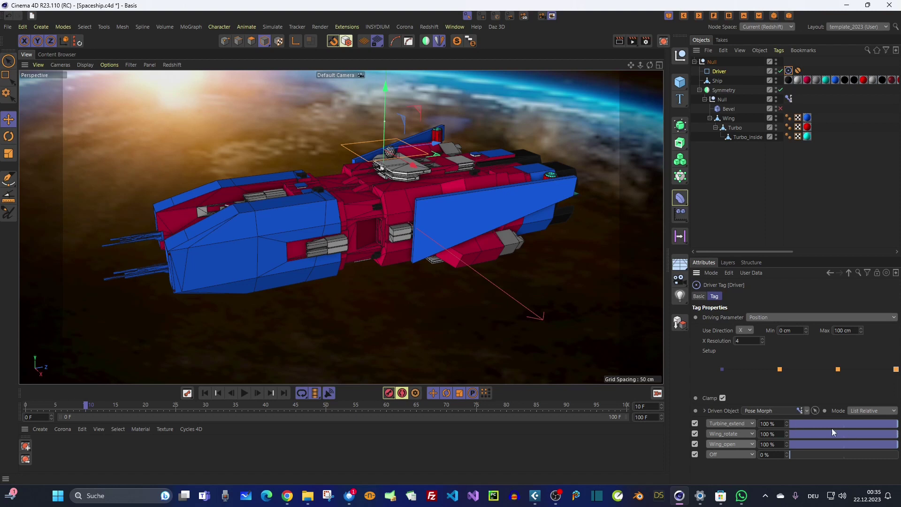
Set the Driver tag's use direction to Z, and move the Driver rectangle along its Z axis to test the wing motion.
{"action": "left_click", "coordinate": [838, 370]}
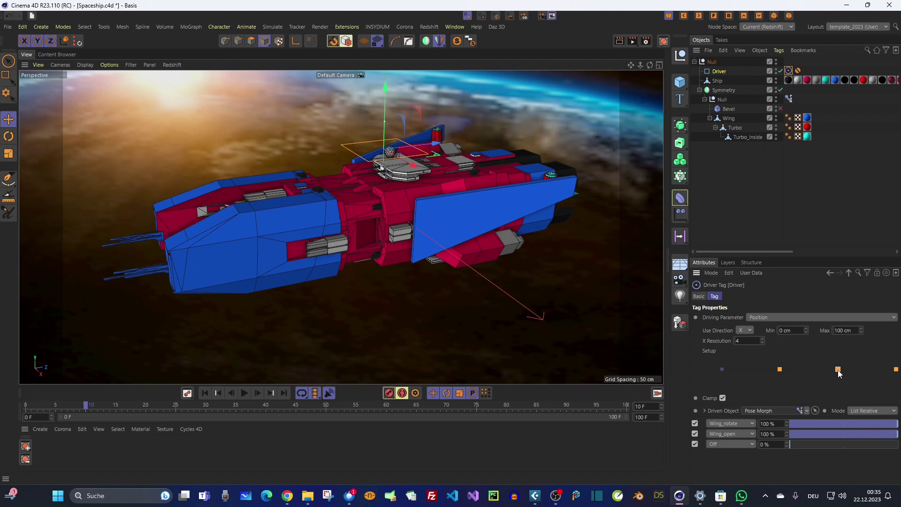
{"action": "left_click", "coordinate": [722, 369]}
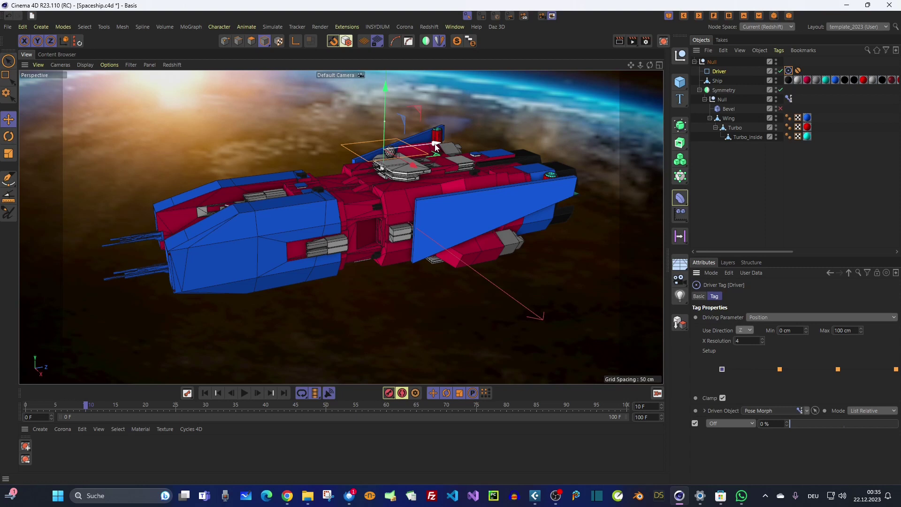
{"action": "key", "text": "x"}
{"action": "key", "text": "y"}
{"action": "left_click_drag", "start_coordinate": [436, 146], "coordinate": [526, 164]}
{"action": "mouse_move", "coordinate": [451, 199]}
{"action": "left_mouse_down", "text": "alt"}
{"action": "mouse_move", "coordinate": [509, 182]}
{"action": "mouse_move", "coordinate": [463, 193]}
{"action": "left_mouse_up", "text": "alt"}
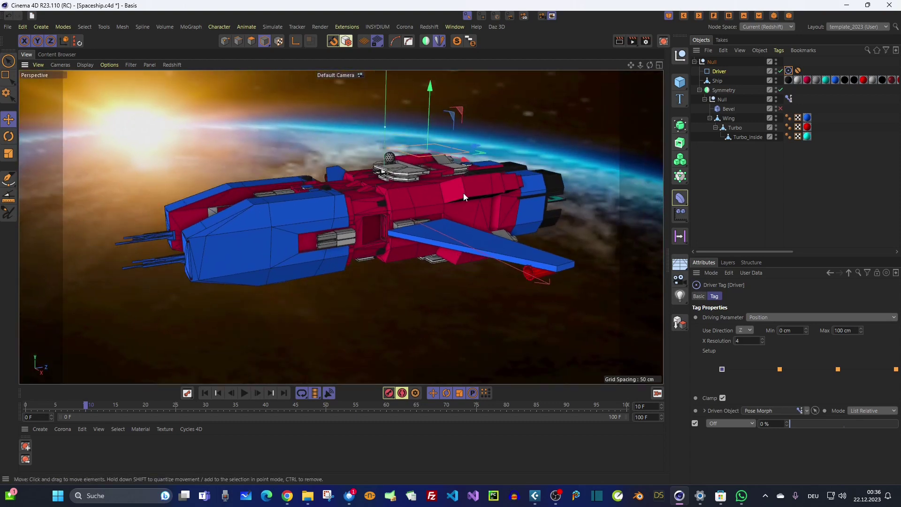